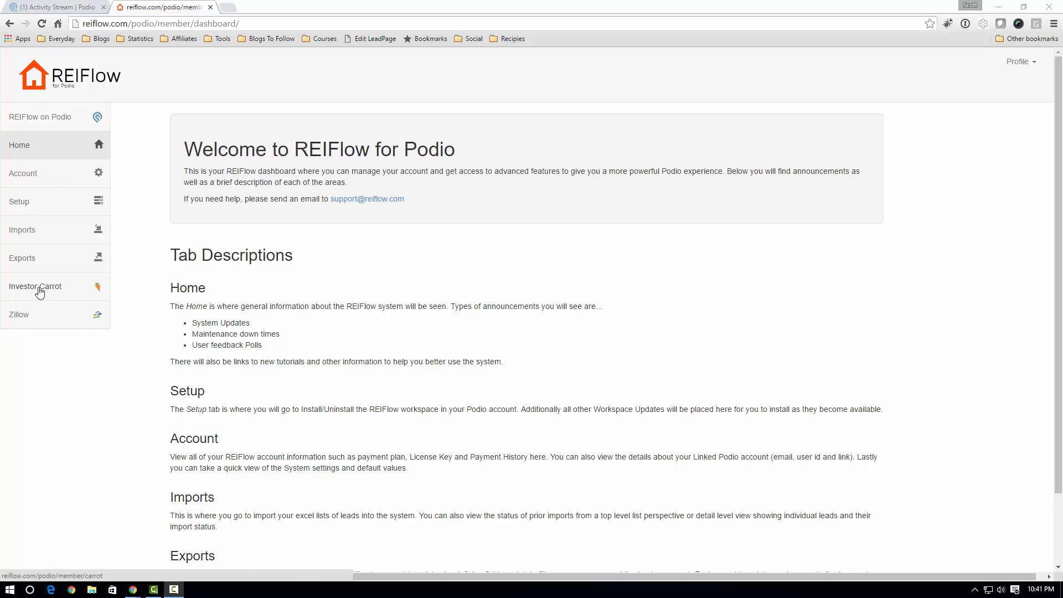
- Open the Investor Carrot integration page in REIFlow and look over its settings
{"action": "left_click", "coordinate": [37, 288]}
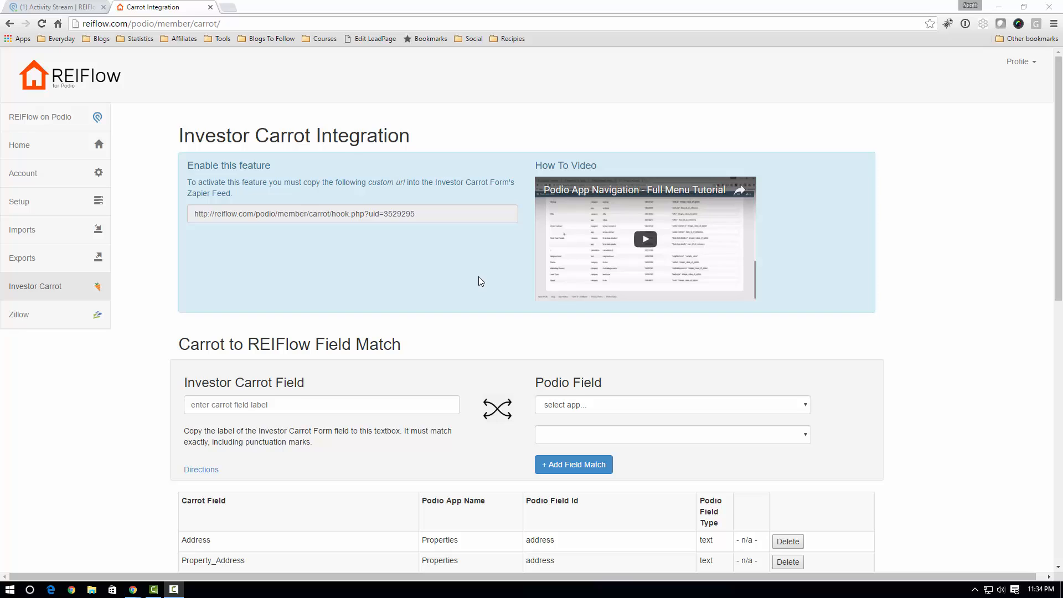
{"action": "scroll", "coordinate": [479, 277], "scroll_direction": "down", "scroll_amount": 4}
{"action": "scroll", "coordinate": [480, 282], "scroll_direction": "up", "scroll_amount": 4}
{"action": "scroll", "coordinate": [483, 329], "scroll_direction": "down", "scroll_amount": 4}
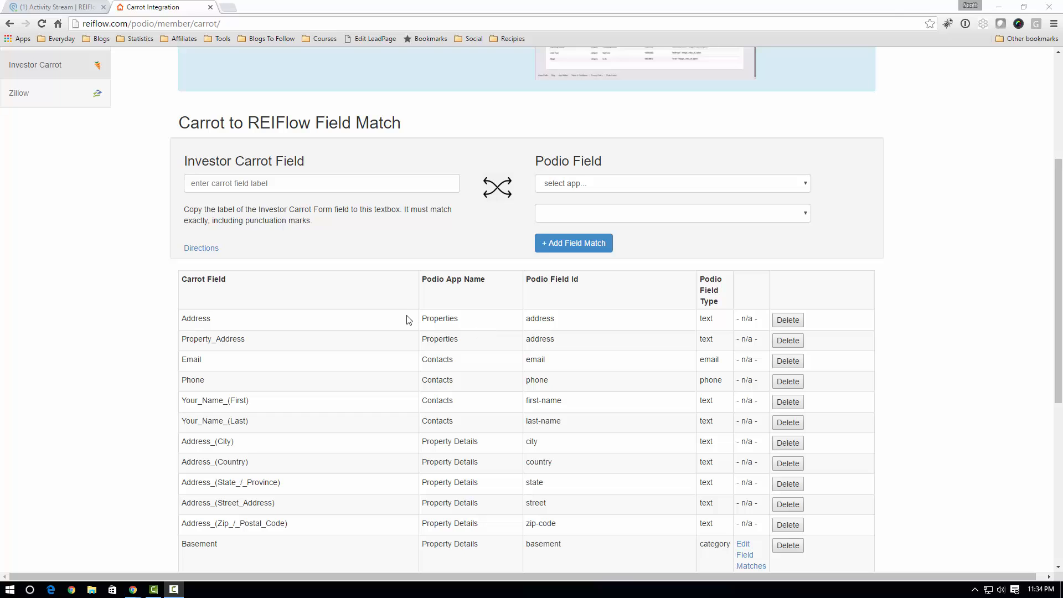
{"action": "scroll", "coordinate": [483, 328], "scroll_direction": "up", "scroll_amount": 1}
{"action": "scroll", "coordinate": [482, 326], "scroll_direction": "up", "scroll_amount": 3}
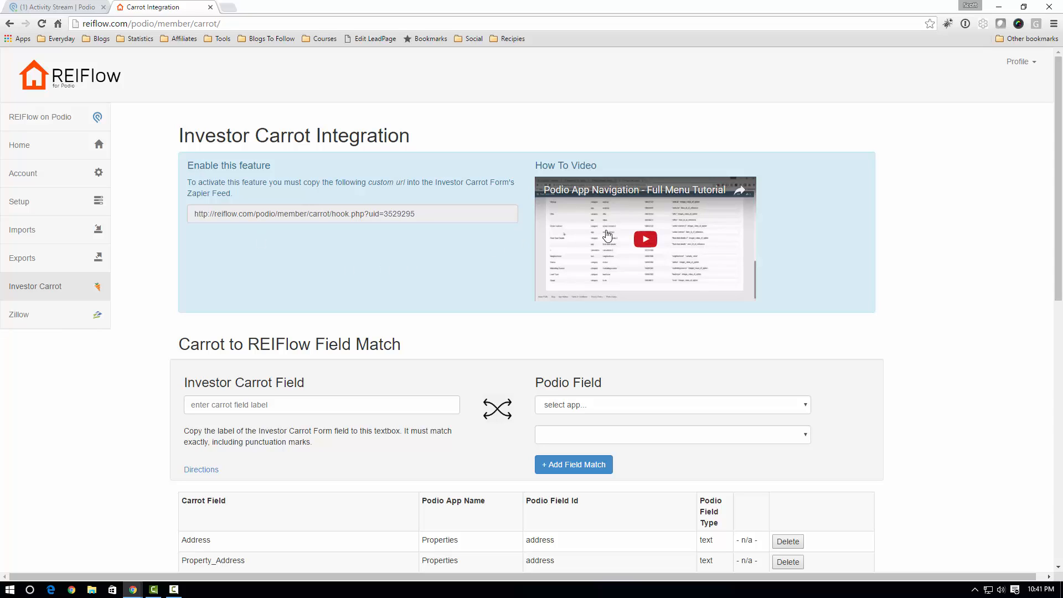
- Copy the custom hook URL from the Enable this feature box
{"action": "left_click", "coordinate": [426, 215]}
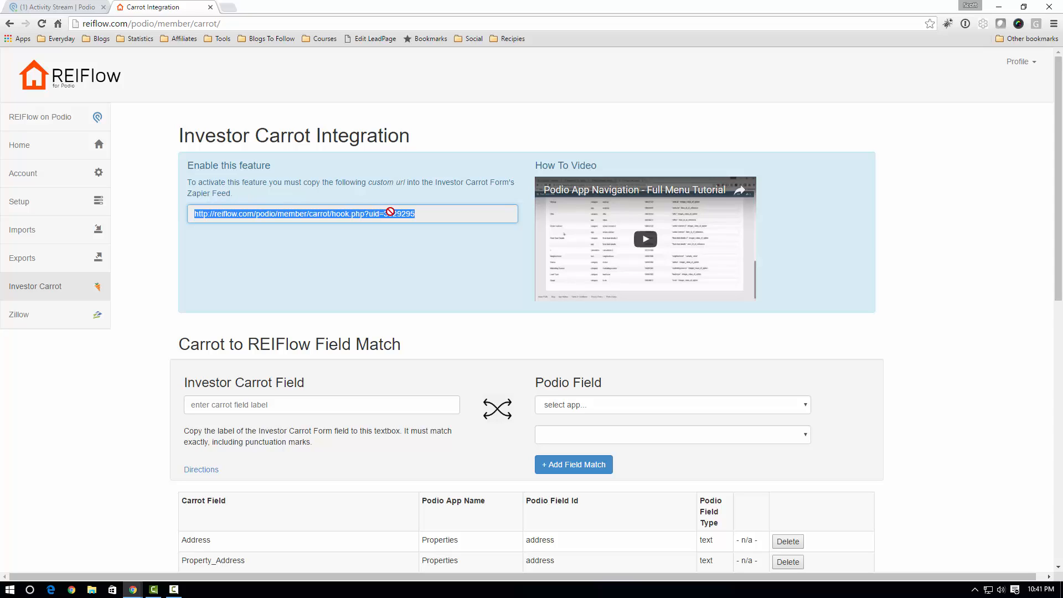
{"action": "left_click", "coordinate": [391, 212]}
{"action": "left_click_drag", "start_coordinate": [427, 214], "coordinate": [223, 211]}
{"action": "right_click", "coordinate": [223, 212]}
{"action": "left_click", "coordinate": [242, 220]}
{"action": "left_click", "coordinate": [133, 589]}
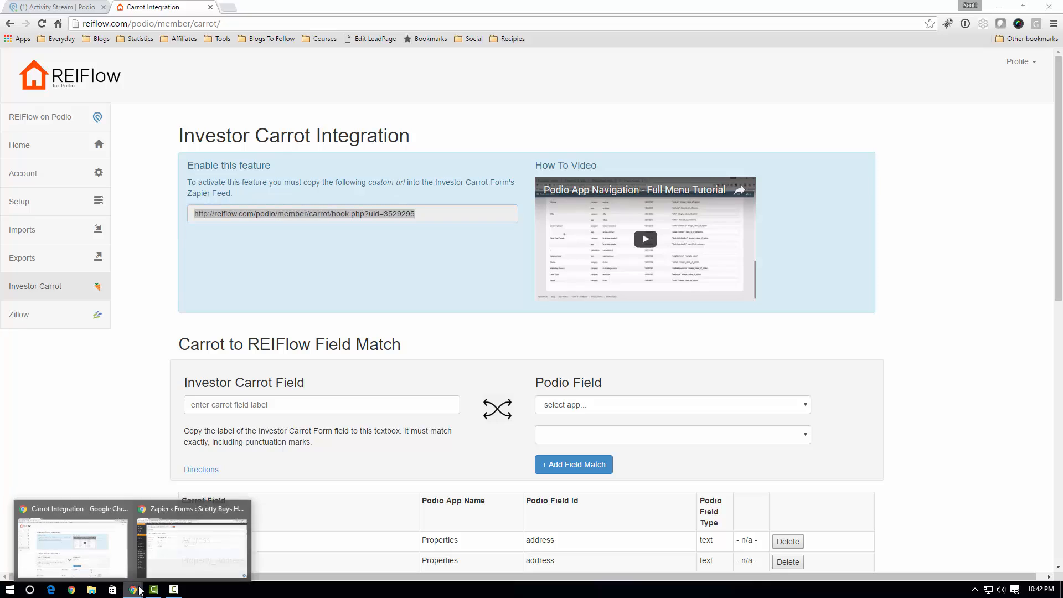
- In Carrot's Forms list, open the Zapier settings of the Step 2 More Detailed Submission Form
{"action": "left_click", "coordinate": [176, 560]}
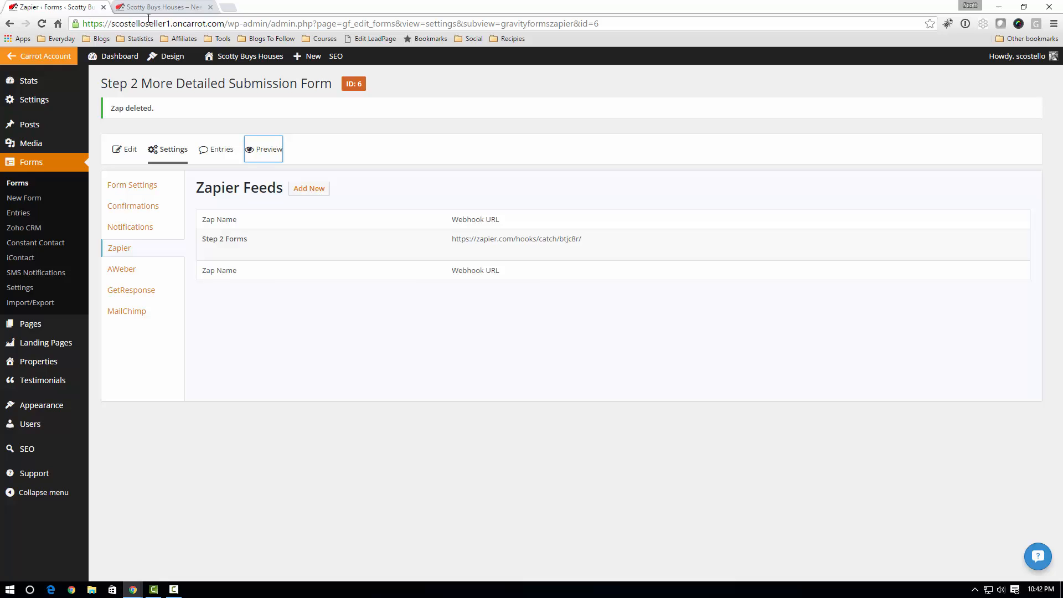
{"action": "left_click", "coordinate": [17, 185]}
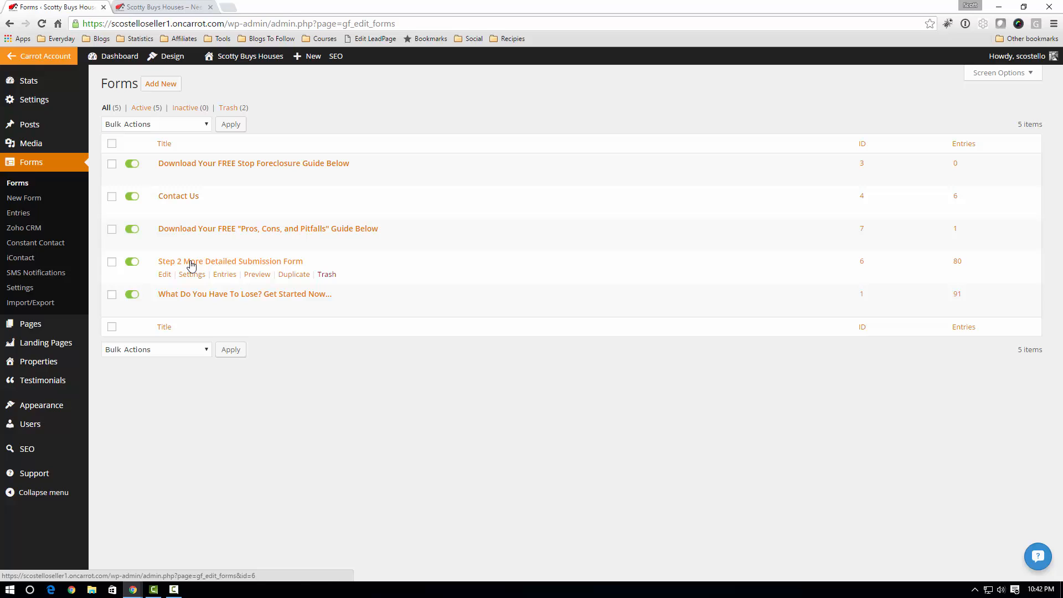
{"action": "mouse_move", "coordinate": [191, 275]}
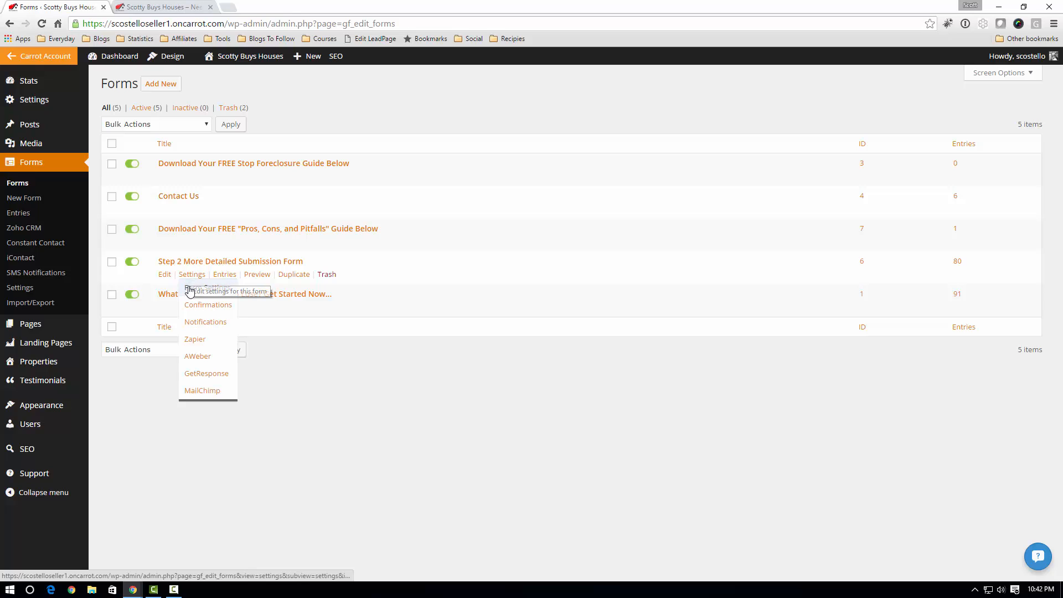
{"action": "left_click", "coordinate": [195, 339]}
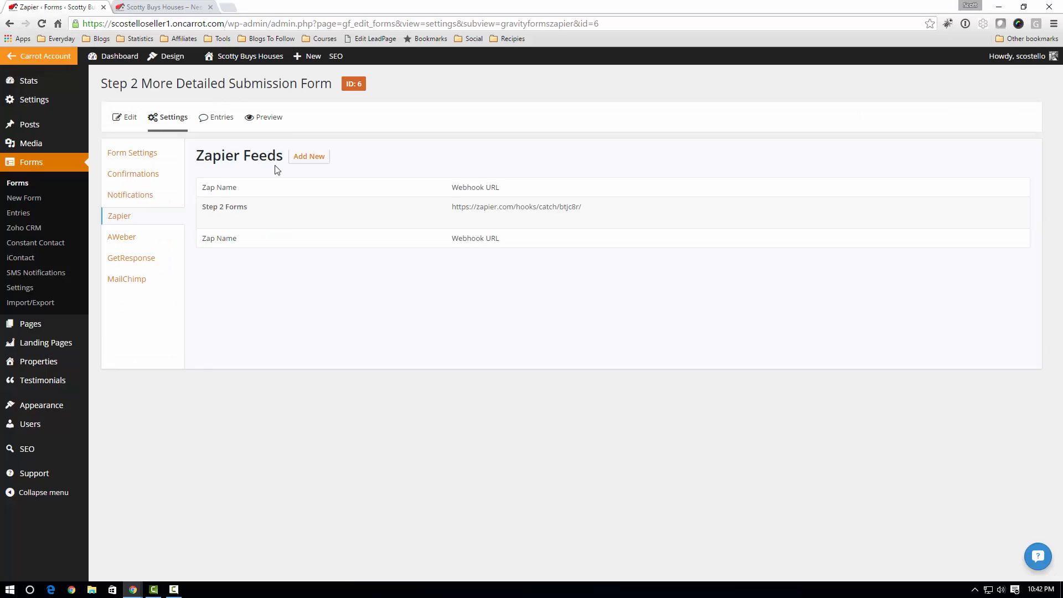
- Add a Zapier feed named REIFlow with the copied REIFlow hook URL as its webhook, and save it
{"action": "left_click", "coordinate": [306, 159]}
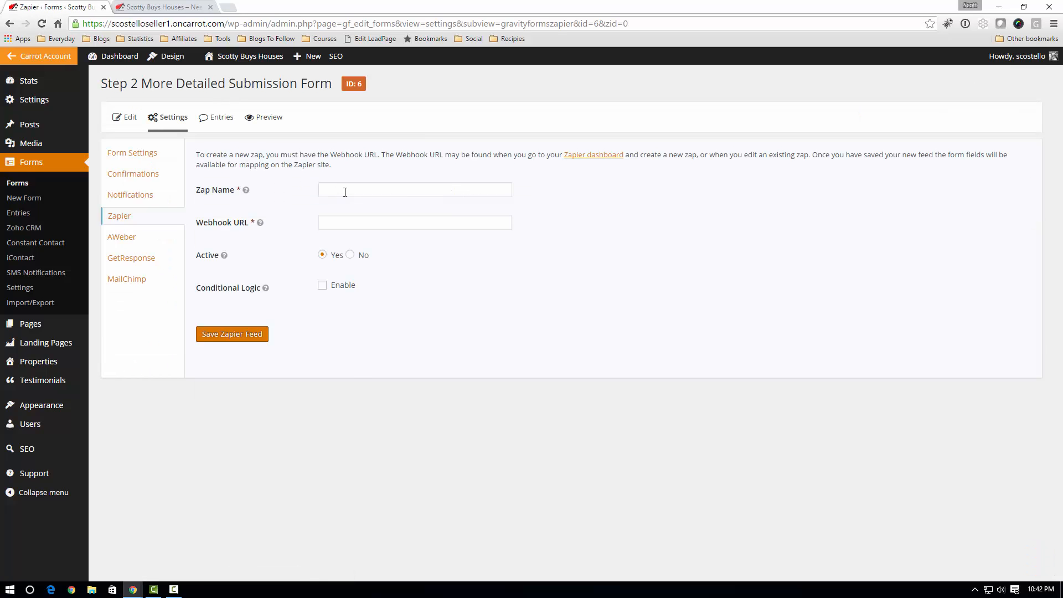
{"action": "left_click", "coordinate": [336, 192]}
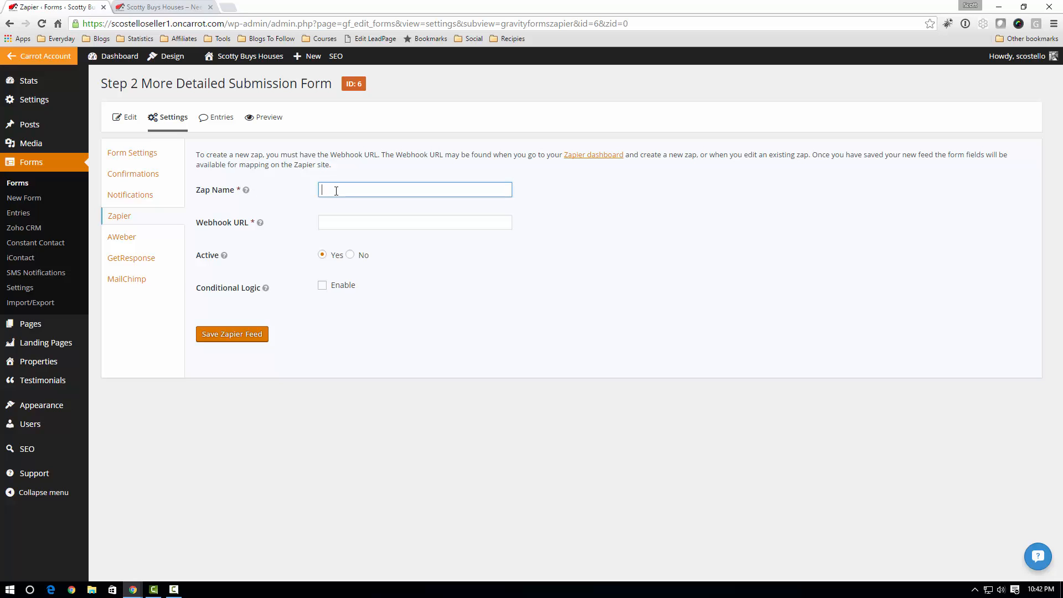
{"action": "type", "text": "REIFlo"}
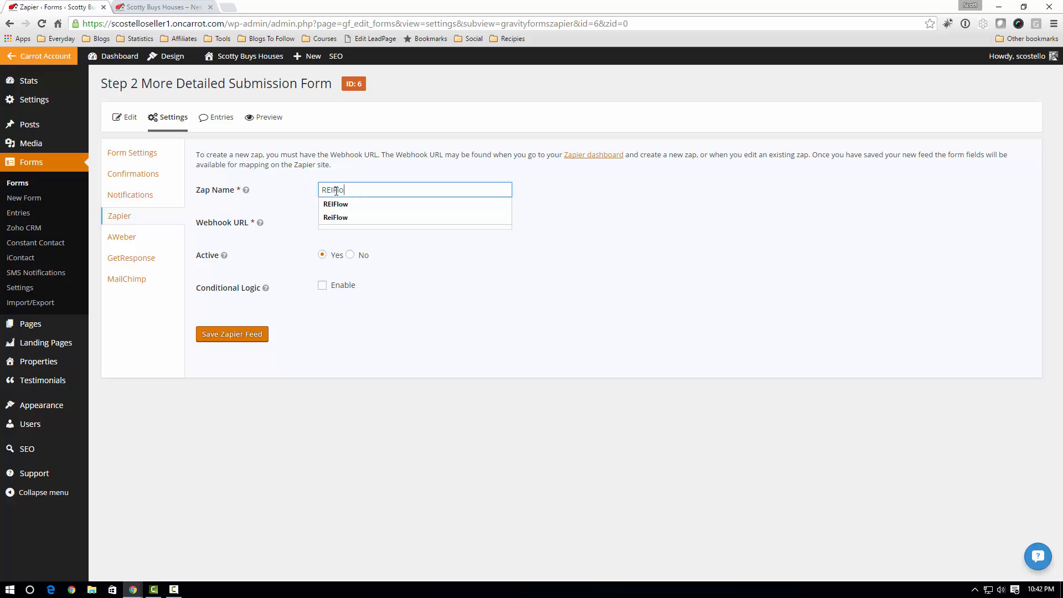
{"action": "type", "text": "w"}
{"action": "left_click", "coordinate": [288, 191]}
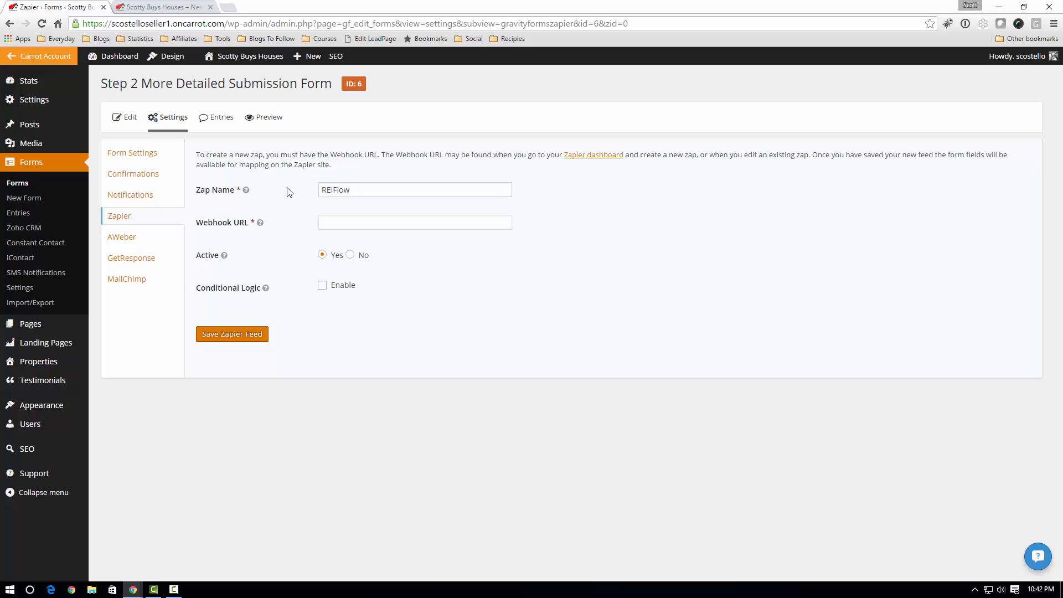
{"action": "left_click", "coordinate": [329, 222]}
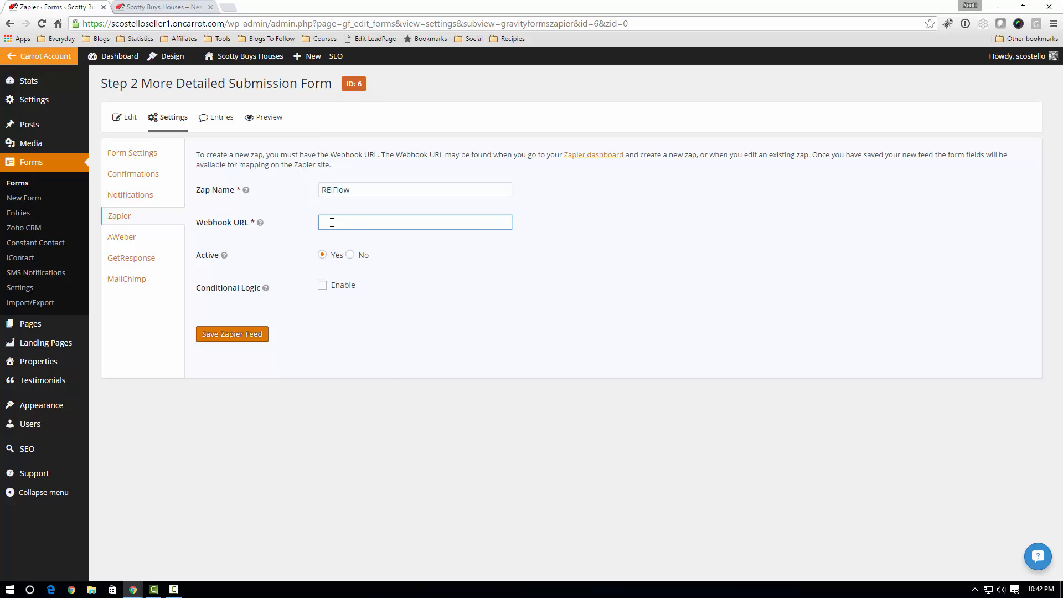
{"action": "right_click", "coordinate": [332, 223]}
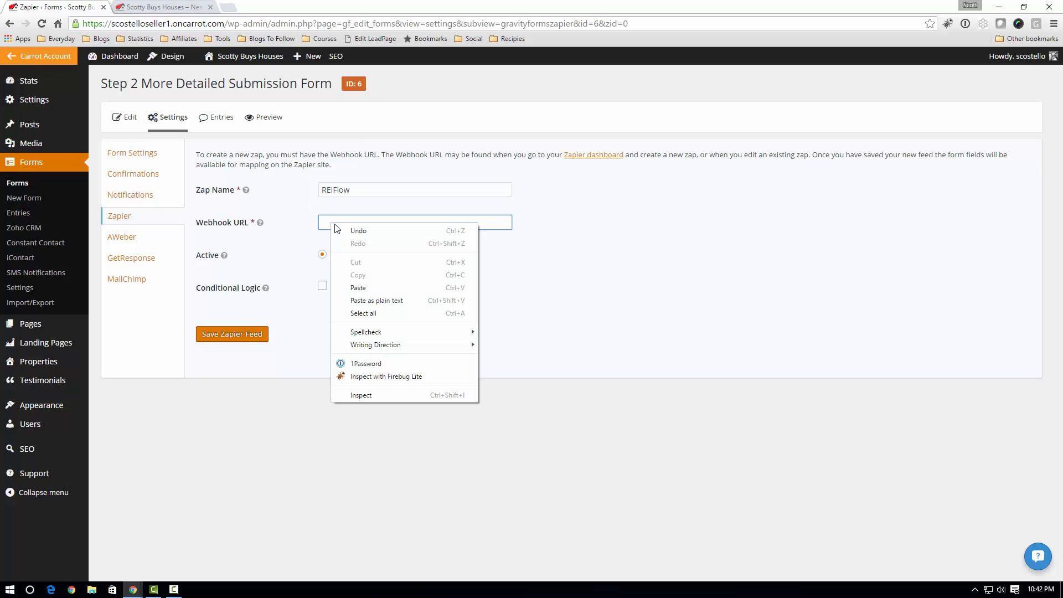
{"action": "left_click", "coordinate": [365, 289]}
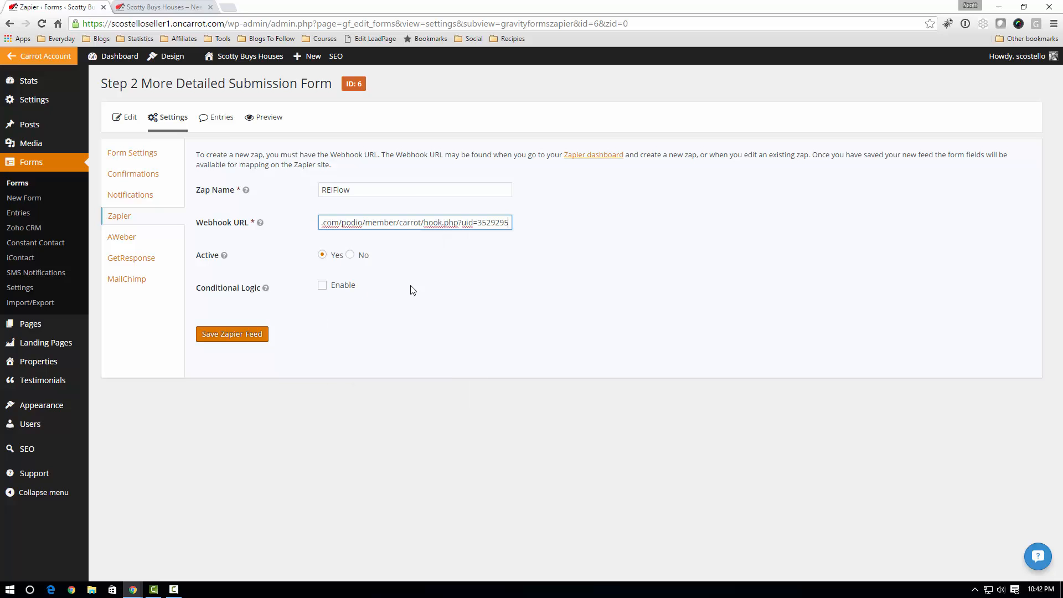
{"action": "left_click", "coordinate": [467, 267]}
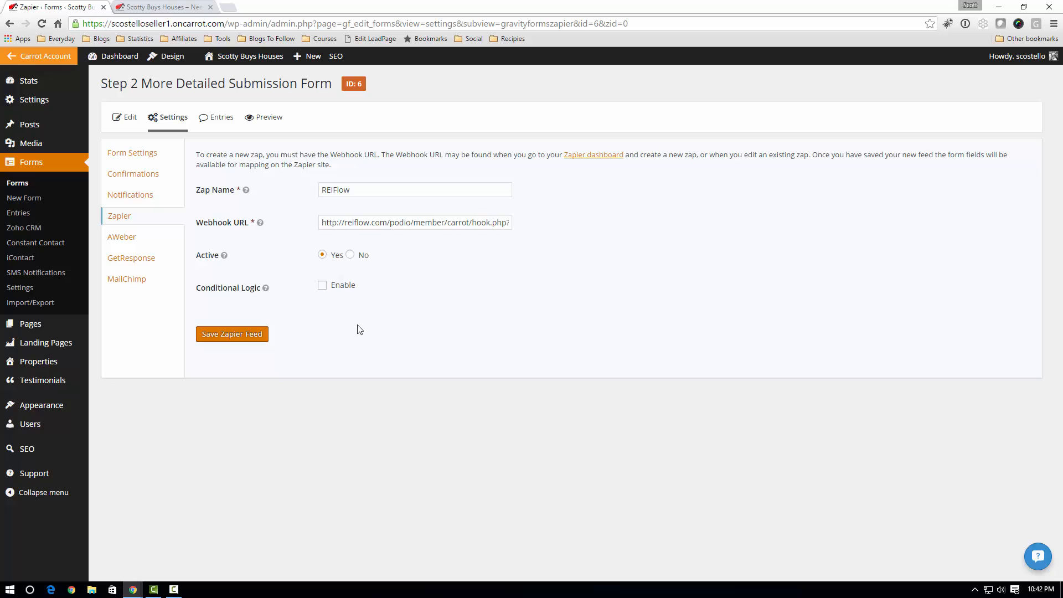
{"action": "left_click", "coordinate": [232, 334]}
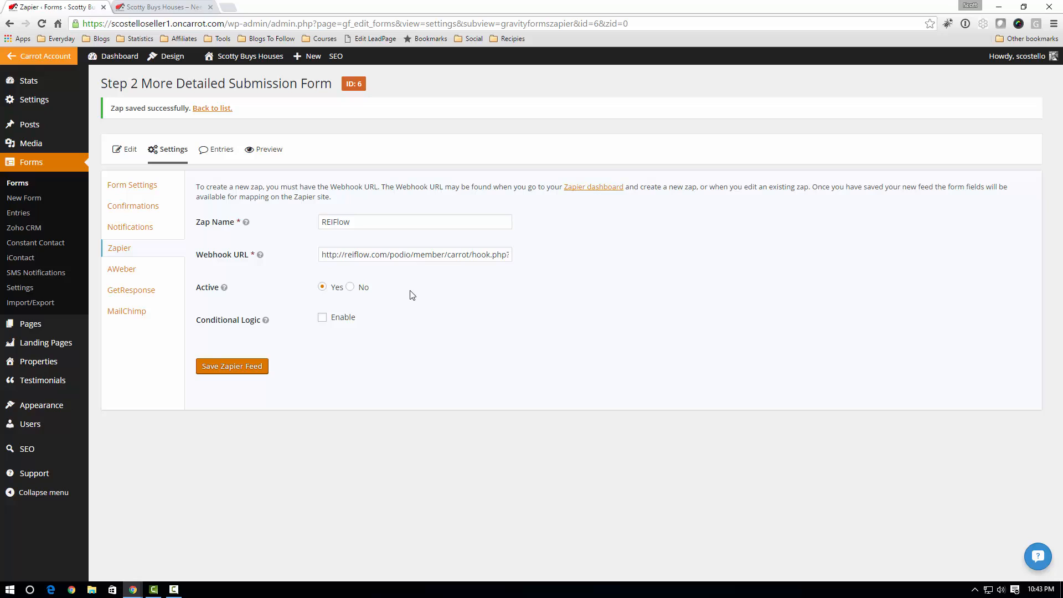
- Open the Zapier feeds of the What Do You Have To Lose form (ID 1) and inspect its ReiFlow webhook URL
{"action": "left_click", "coordinate": [32, 187]}
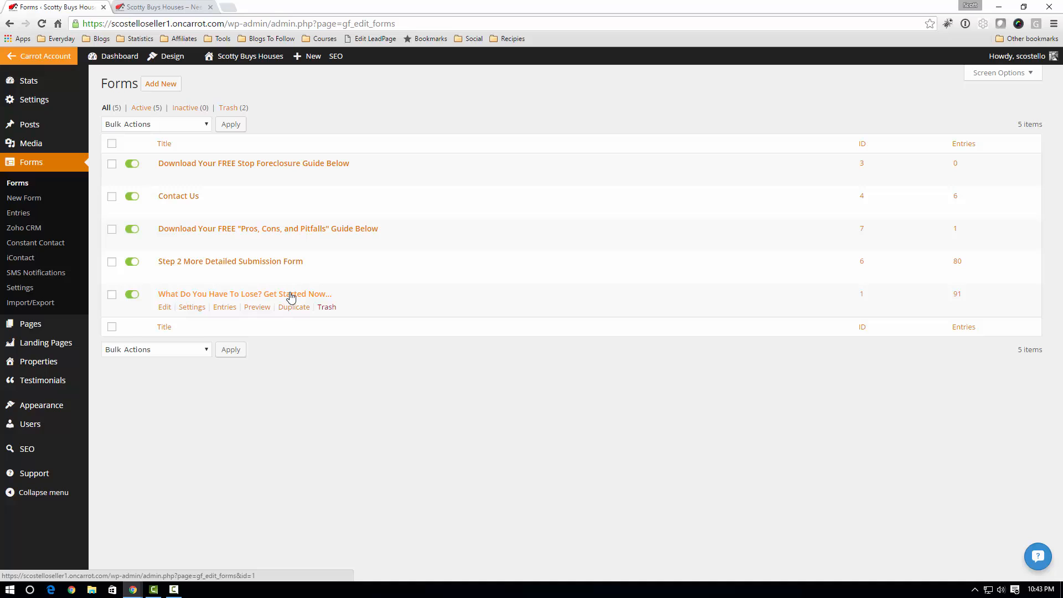
{"action": "mouse_move", "coordinate": [193, 307]}
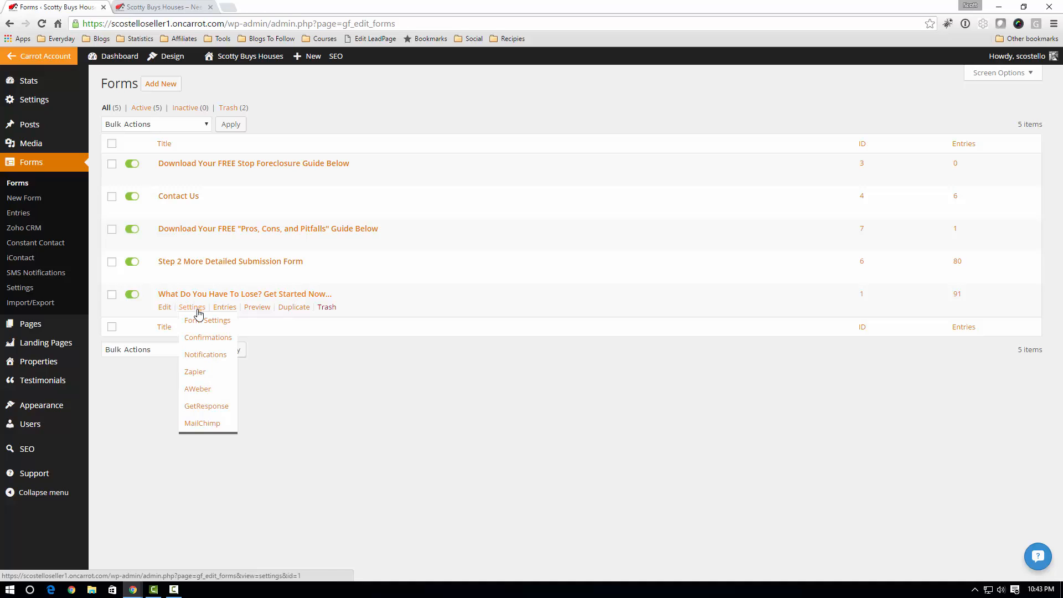
{"action": "left_click", "coordinate": [194, 373]}
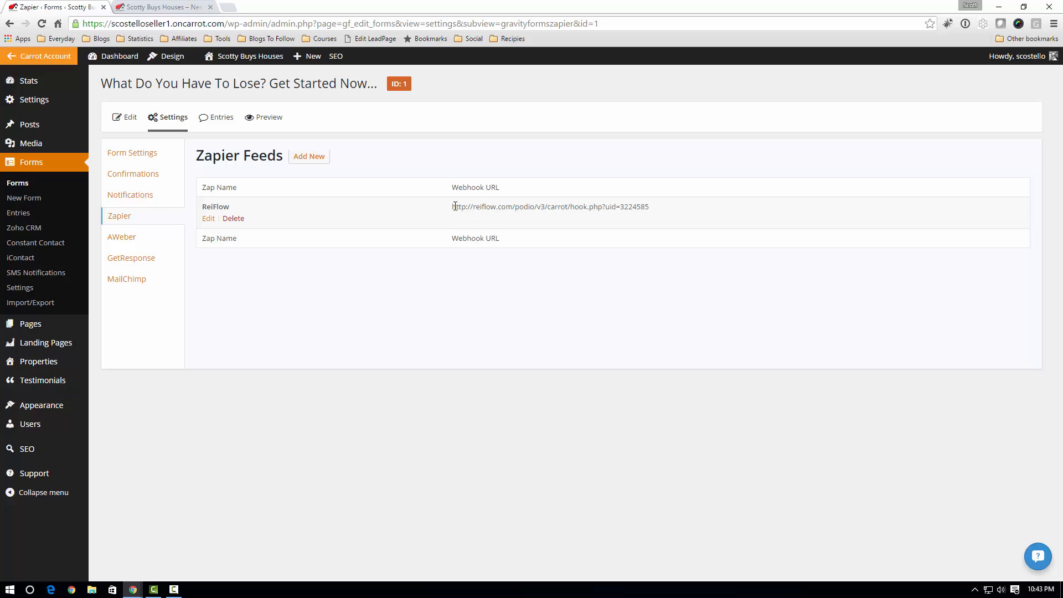
{"action": "left_click_drag", "start_coordinate": [454, 206], "coordinate": [653, 208]}
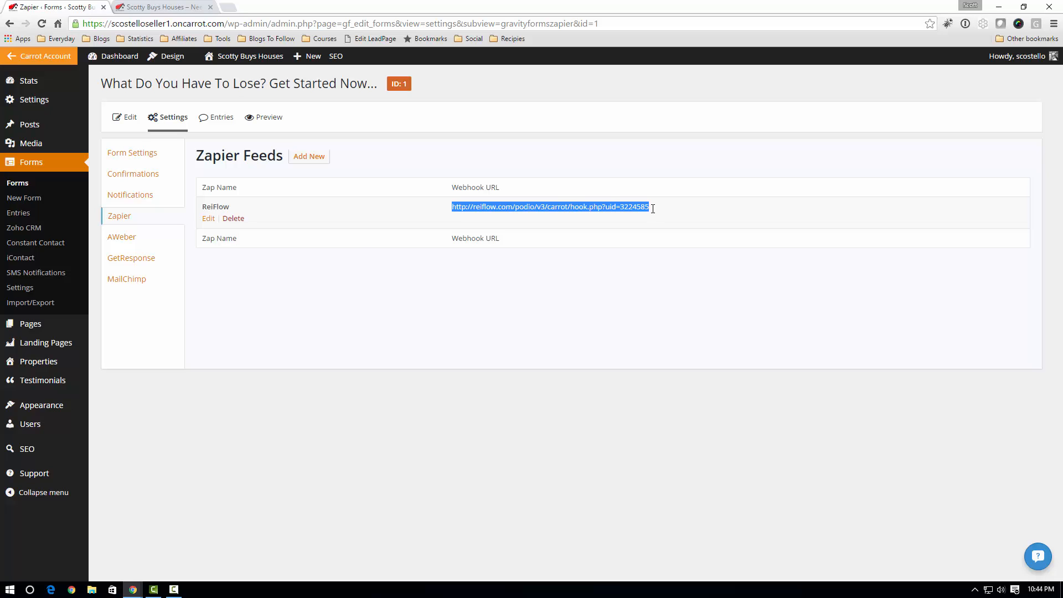
{"action": "left_click", "coordinate": [653, 208]}
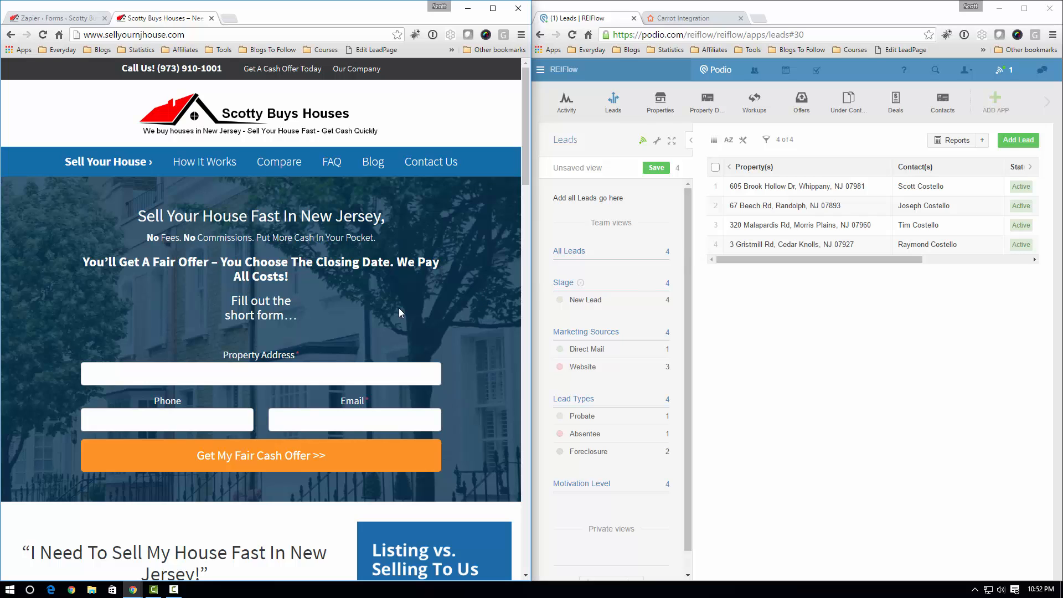
- Fill the website's Property Address field from the saved address suggestion
{"action": "left_click", "coordinate": [164, 369]}
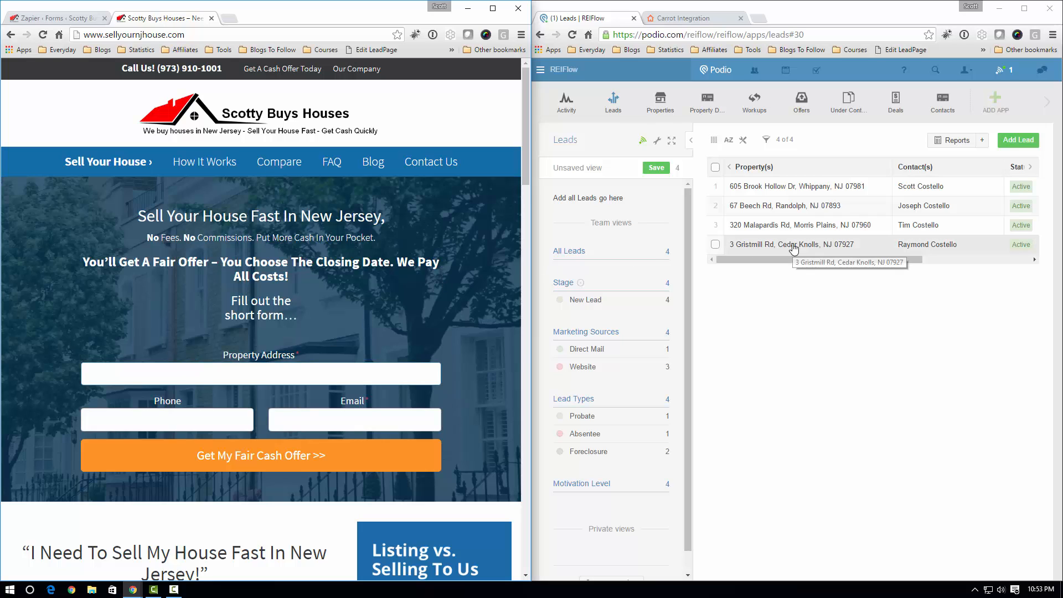
{"action": "left_click", "coordinate": [210, 374]}
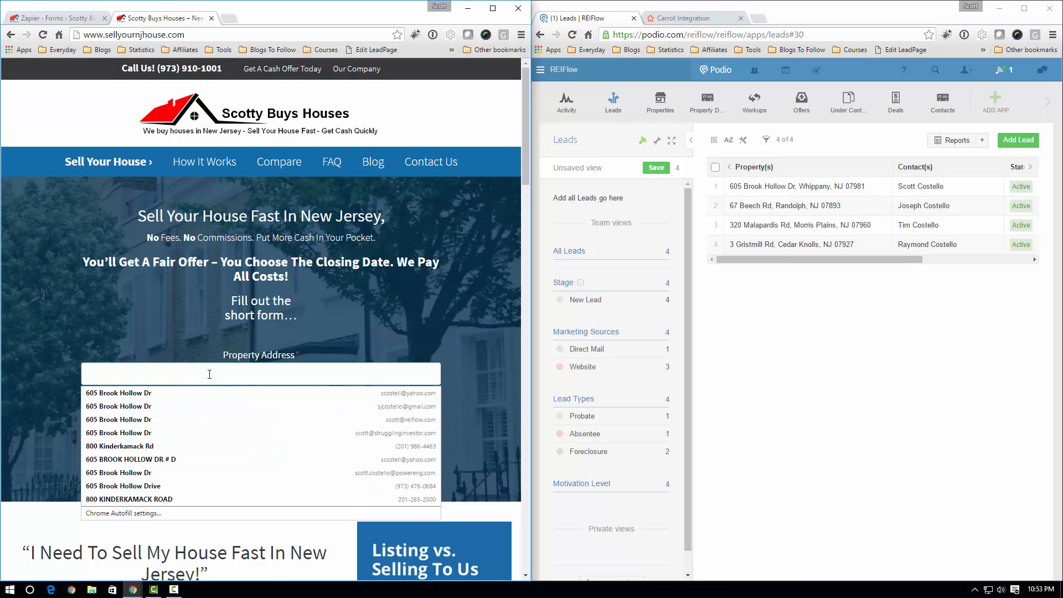
{"action": "type", "text": "610"}
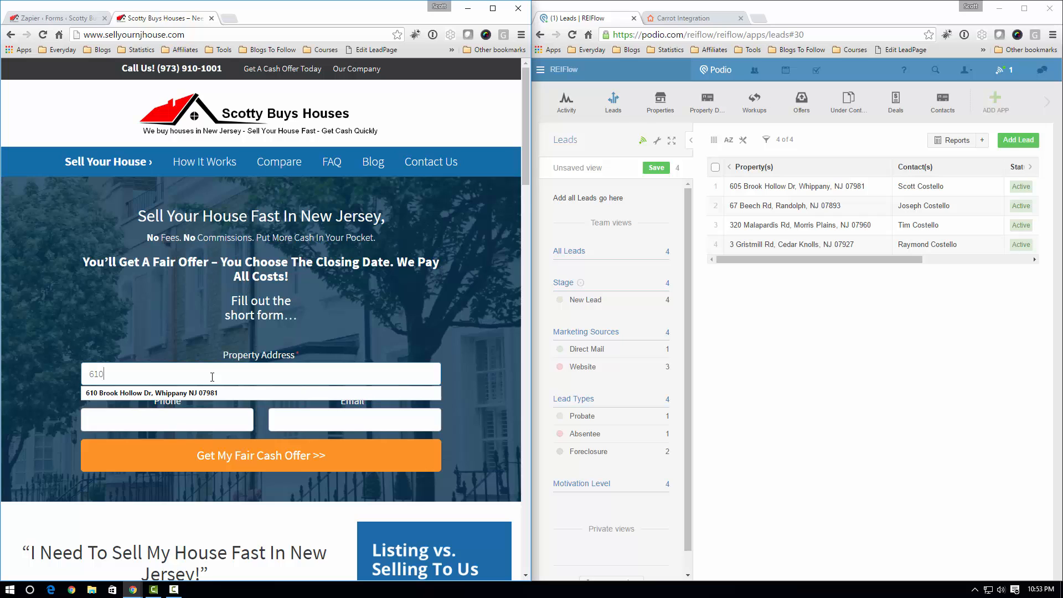
{"action": "key", "text": "Down"}
{"action": "key", "text": "Return"}
- Autofill the seller's saved phone and e-mail, then submit with Get My Fair Cash Offer
{"action": "left_click", "coordinate": [188, 419]}
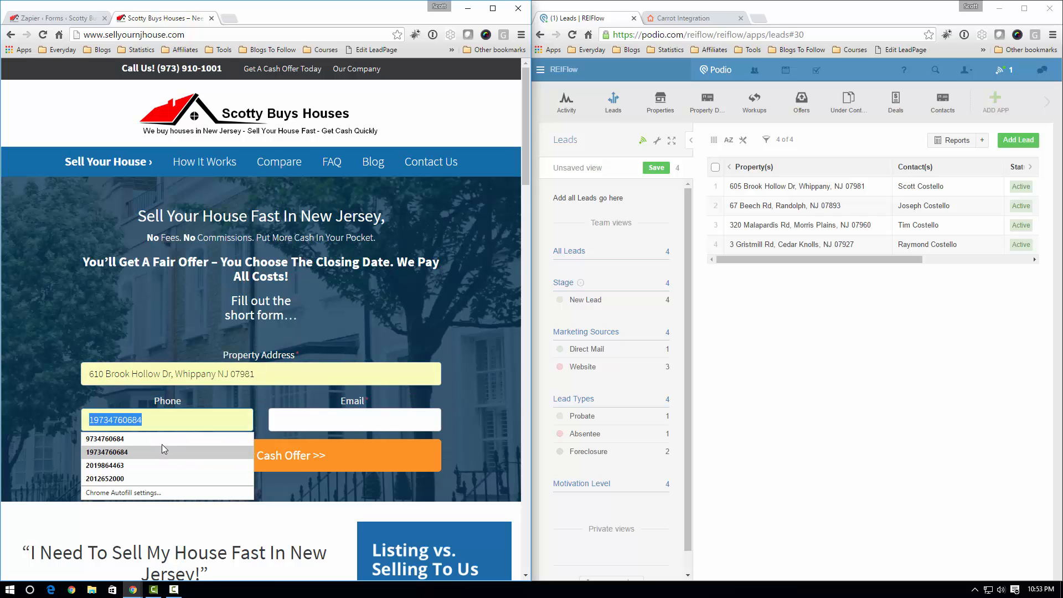
{"action": "left_click", "coordinate": [158, 450]}
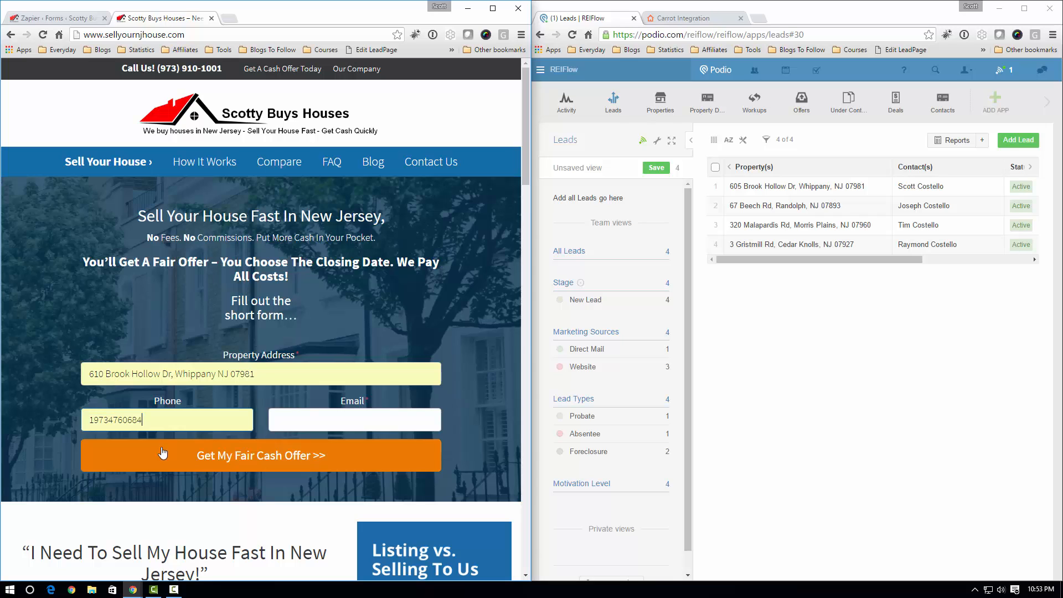
{"action": "left_click", "coordinate": [351, 420]}
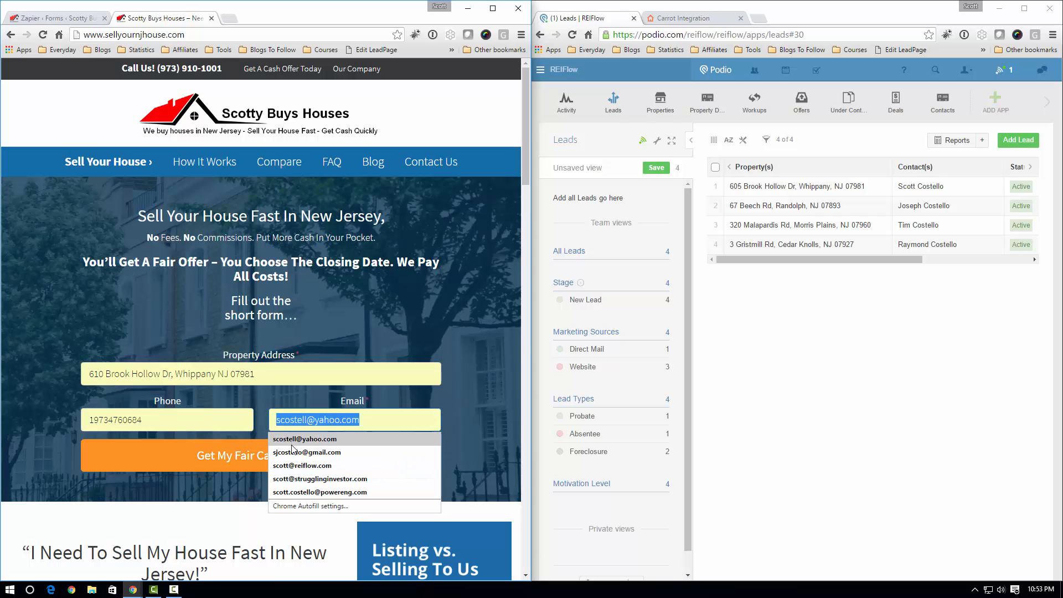
{"action": "left_click", "coordinate": [302, 465]}
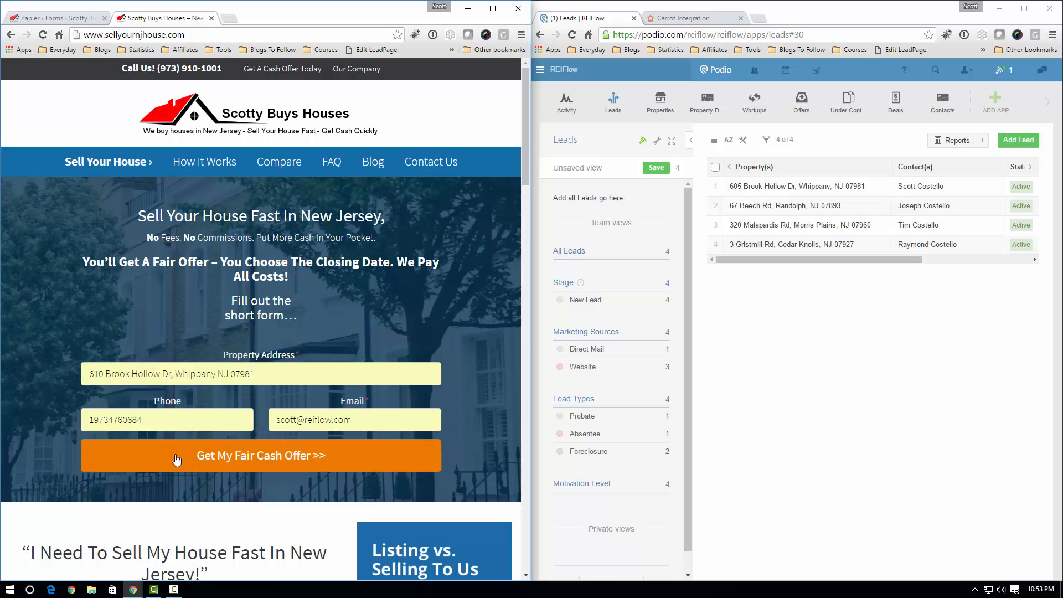
{"action": "left_click", "coordinate": [259, 456]}
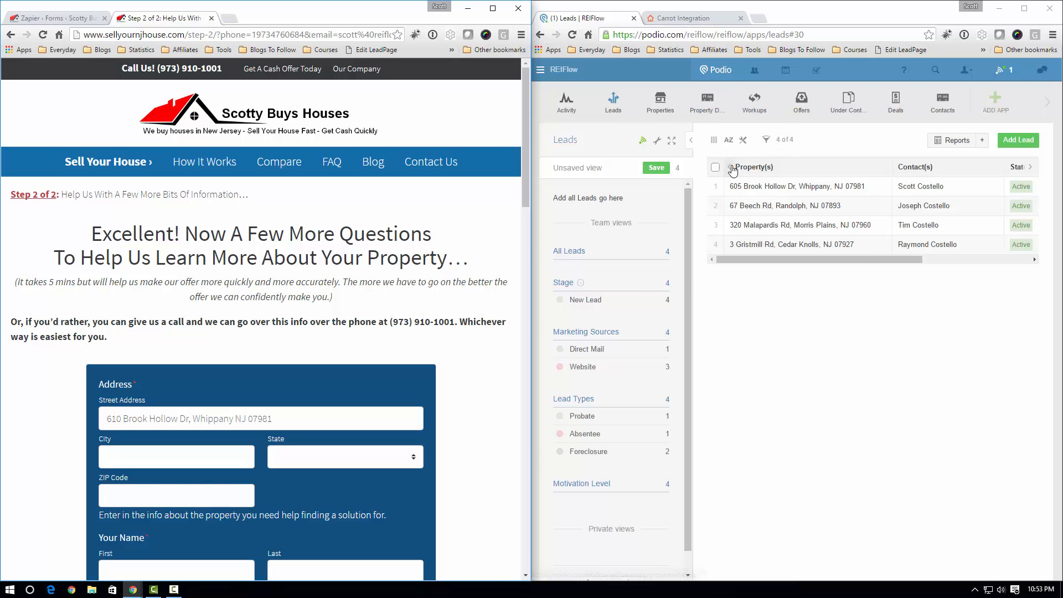
- Reload the Podio Leads list, open the new top lead, and scroll through its Property(s) and Contact(s)
{"action": "left_click", "coordinate": [572, 34]}
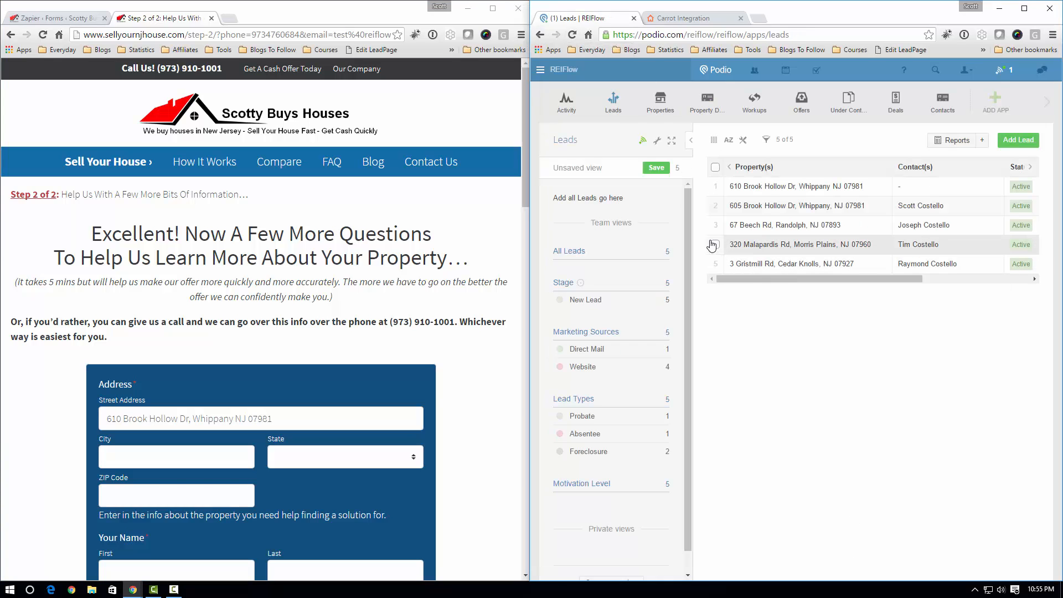
{"action": "left_click", "coordinate": [756, 188]}
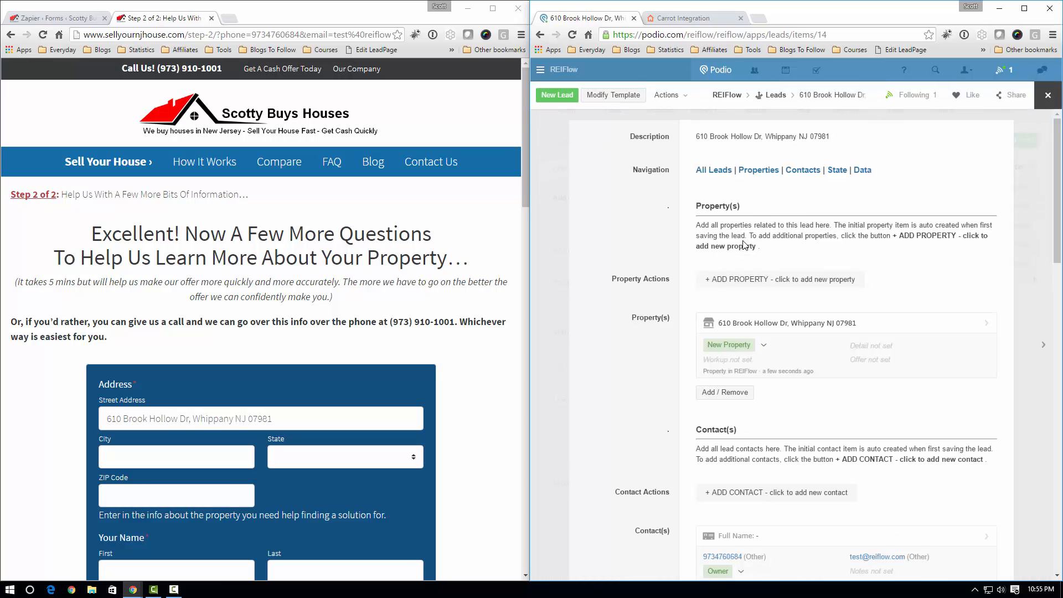
{"action": "scroll", "coordinate": [677, 256], "scroll_direction": "down", "scroll_amount": 2}
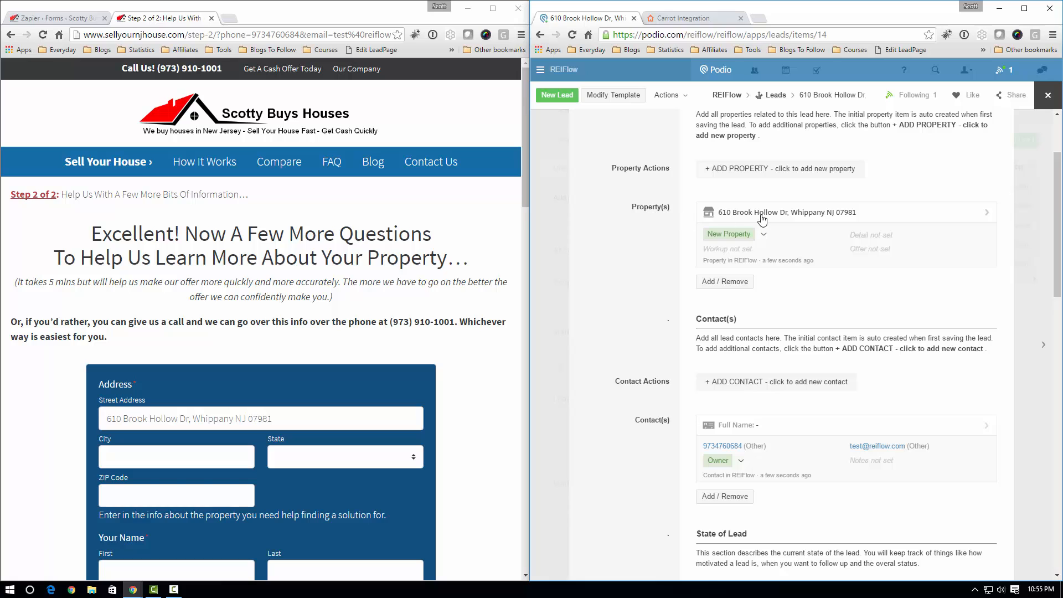
{"action": "scroll", "coordinate": [666, 297], "scroll_direction": "down", "scroll_amount": 2}
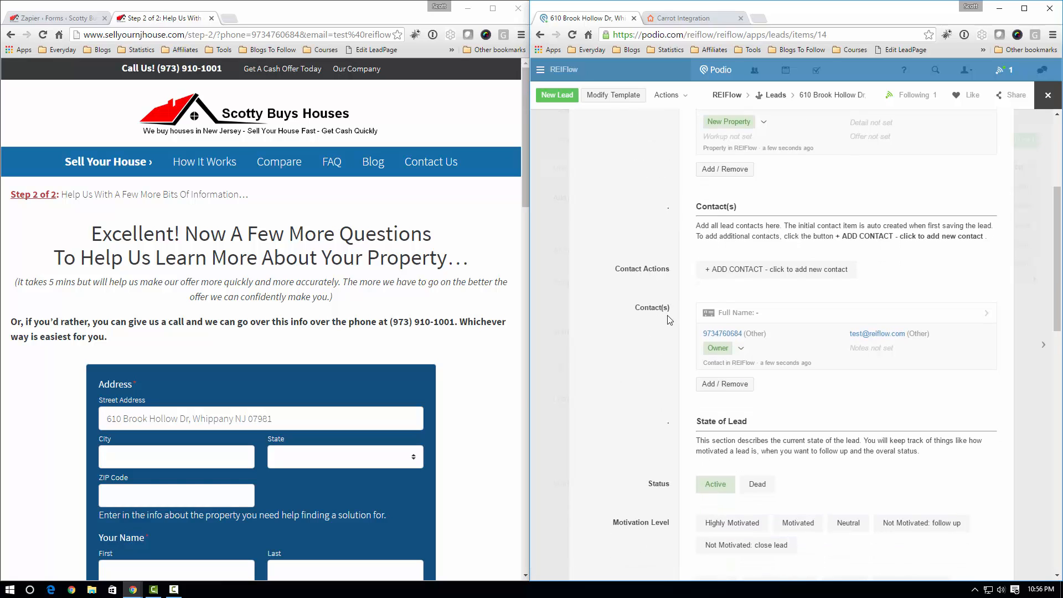
{"action": "scroll", "coordinate": [671, 310], "scroll_direction": "down", "scroll_amount": 1}
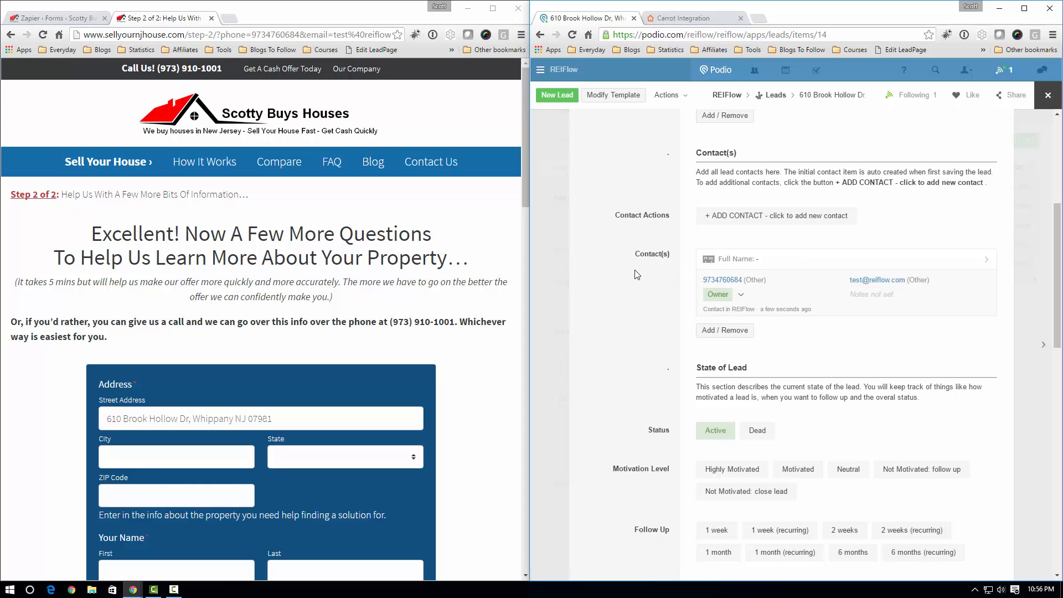
- Check the lead's linked contact record, then return to the lead
{"action": "left_click", "coordinate": [774, 265]}
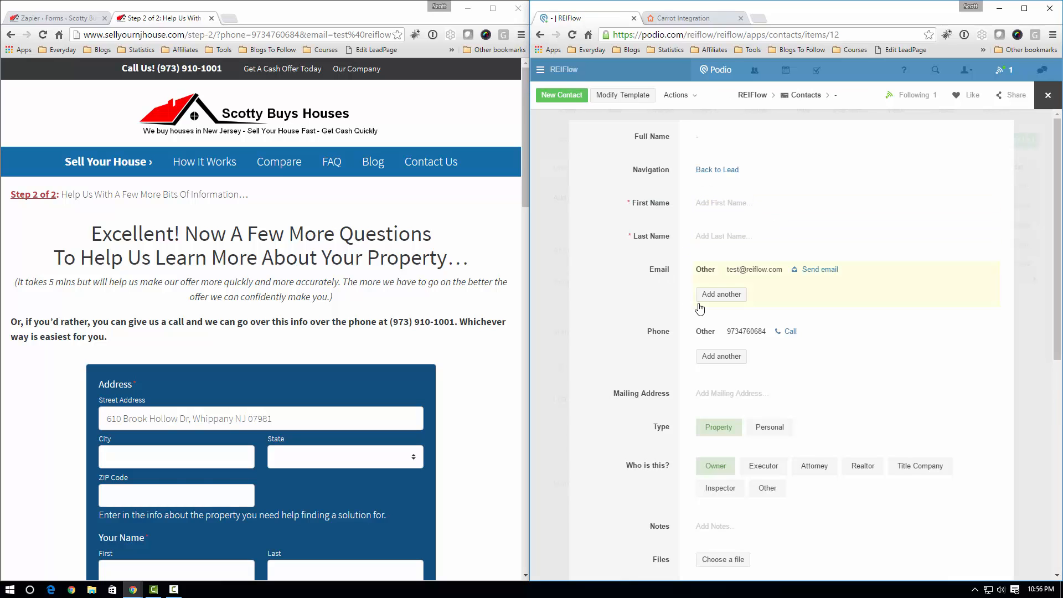
{"action": "left_click", "coordinate": [723, 172]}
{"action": "scroll", "coordinate": [673, 302], "scroll_direction": "down", "scroll_amount": 2}
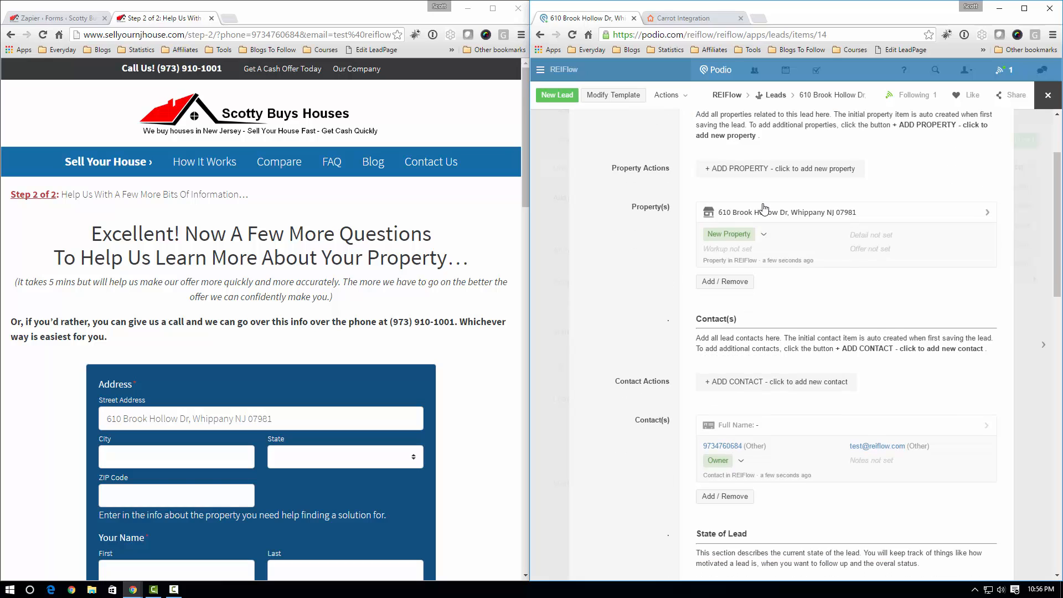
- Open the lead's linked property record and review its mapped address
{"action": "left_click", "coordinate": [763, 212]}
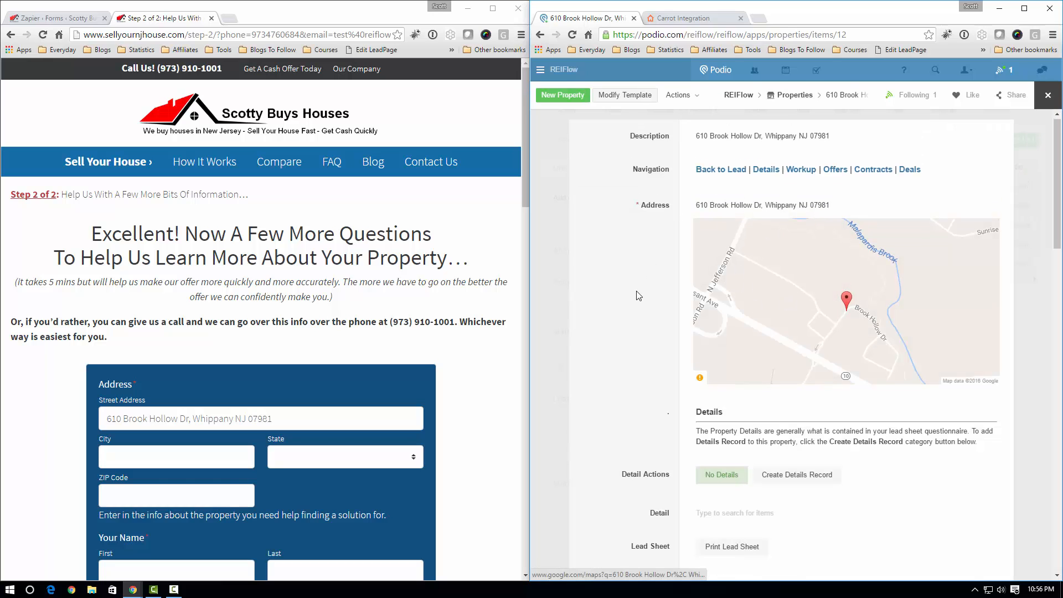
{"action": "scroll", "coordinate": [634, 294], "scroll_direction": "down", "scroll_amount": 3}
{"action": "scroll", "coordinate": [631, 287], "scroll_direction": "down", "scroll_amount": 5}
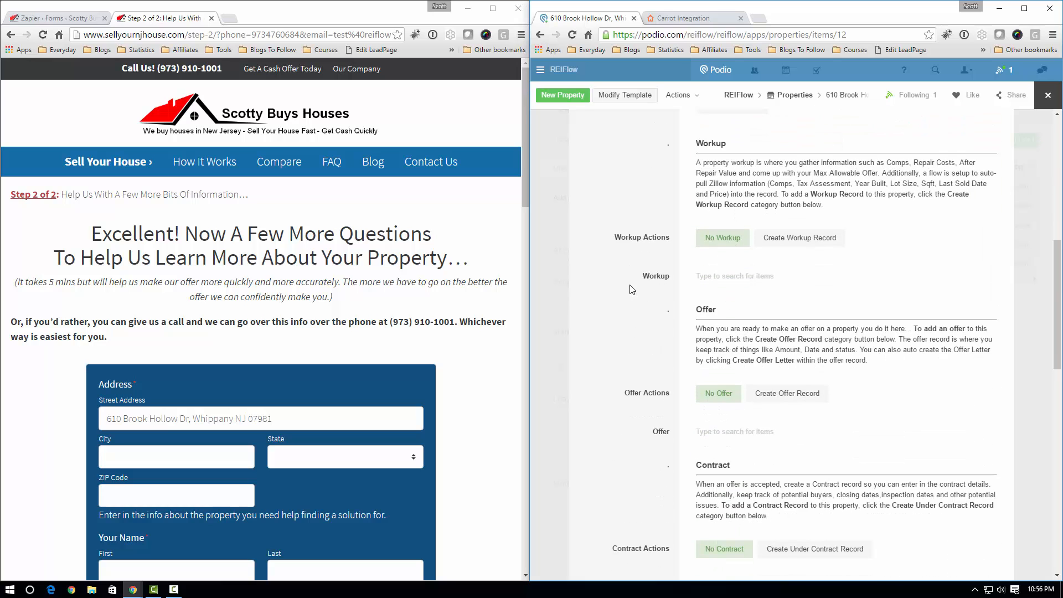
{"action": "scroll", "coordinate": [627, 284], "scroll_direction": "up", "scroll_amount": 6}
{"action": "scroll", "coordinate": [629, 286], "scroll_direction": "up", "scroll_amount": 2}
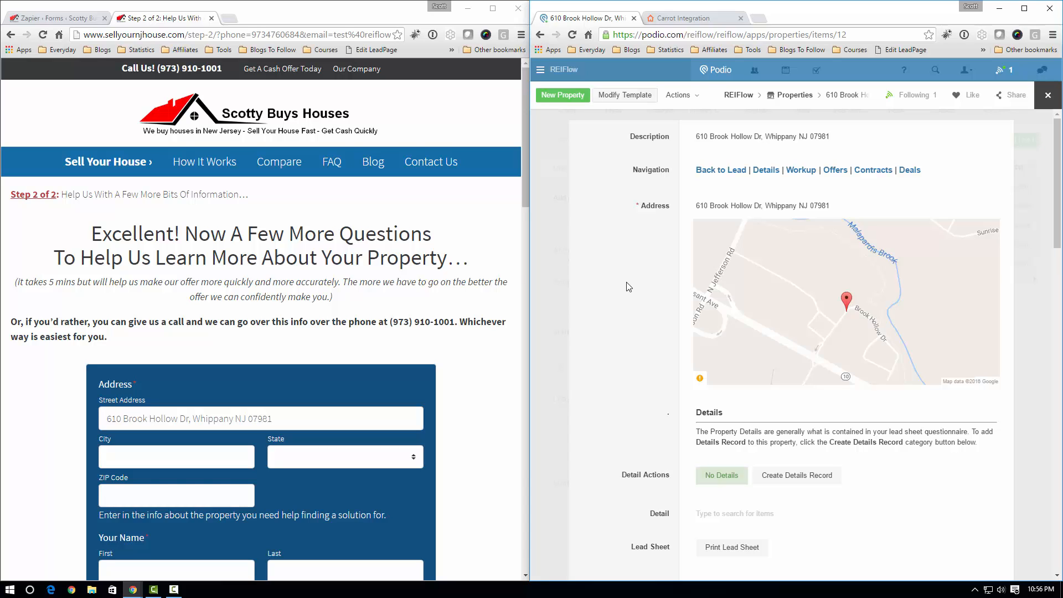
{"action": "left_click", "coordinate": [435, 314]}
{"action": "scroll", "coordinate": [443, 310], "scroll_direction": "down", "scroll_amount": 4}
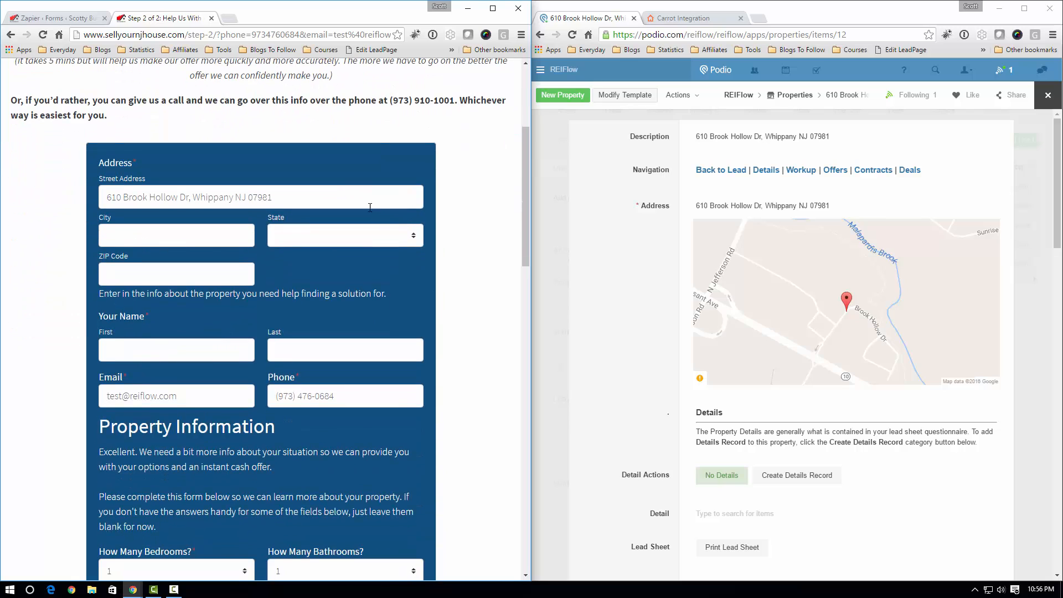
- Trim the street address to street only and set city Whippany, state New Jersey, ZIP 07981
{"action": "left_click_drag", "start_coordinate": [191, 198], "coordinate": [277, 201]}
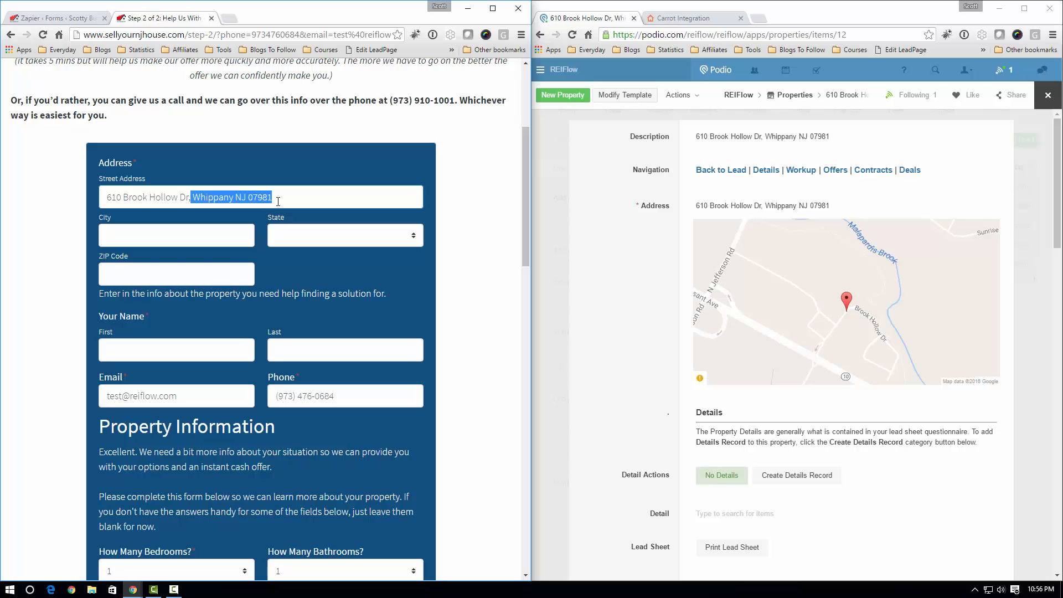
{"action": "key", "text": "ctrl+x"}
{"action": "key", "text": "BackSpace"}
{"action": "key", "text": "Tab"}
{"action": "type", "text": "Wh"}
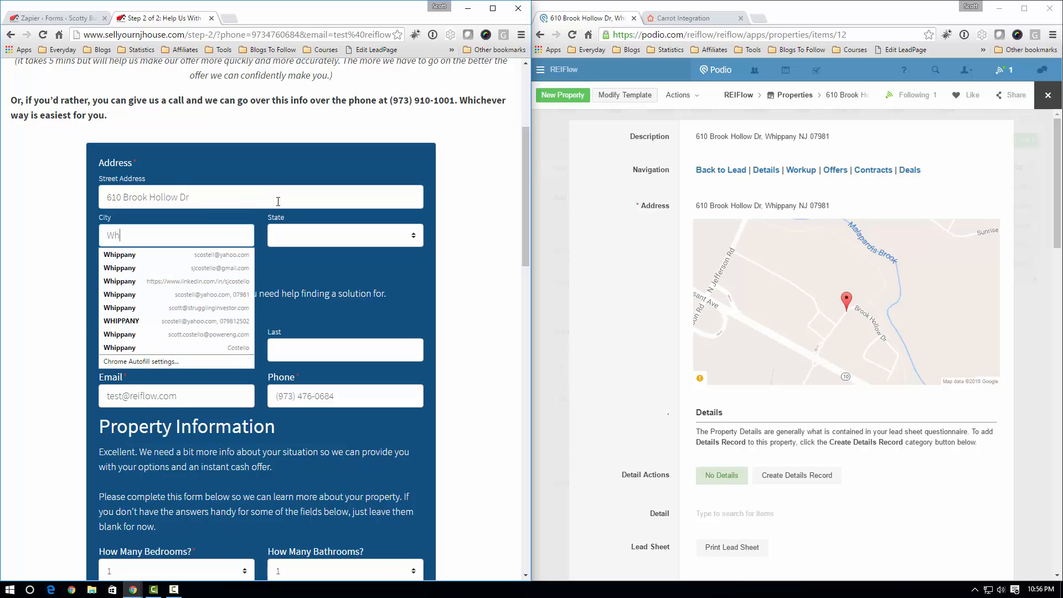
{"action": "type", "text": "ippany"}
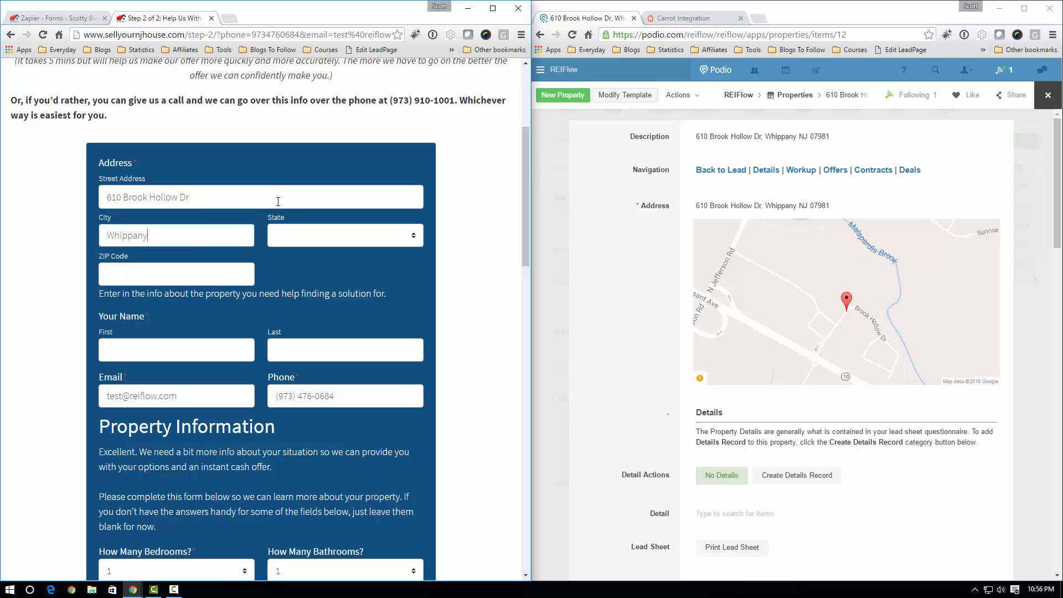
{"action": "key", "text": "Tab"}
{"action": "type", "text": "new j"}
{"action": "key", "text": "Tab"}
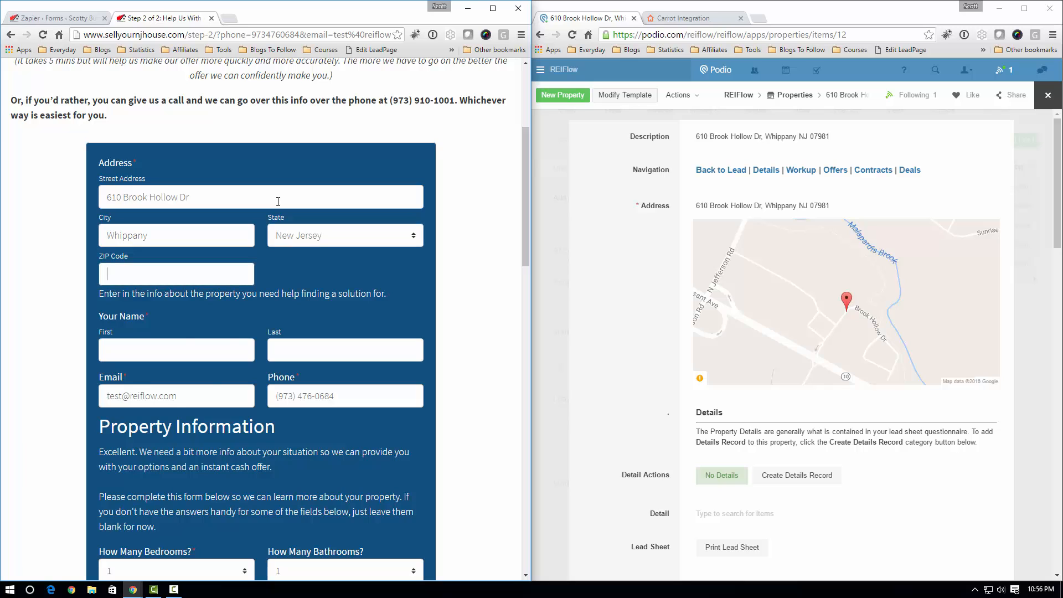
{"action": "type", "text": "07981"}
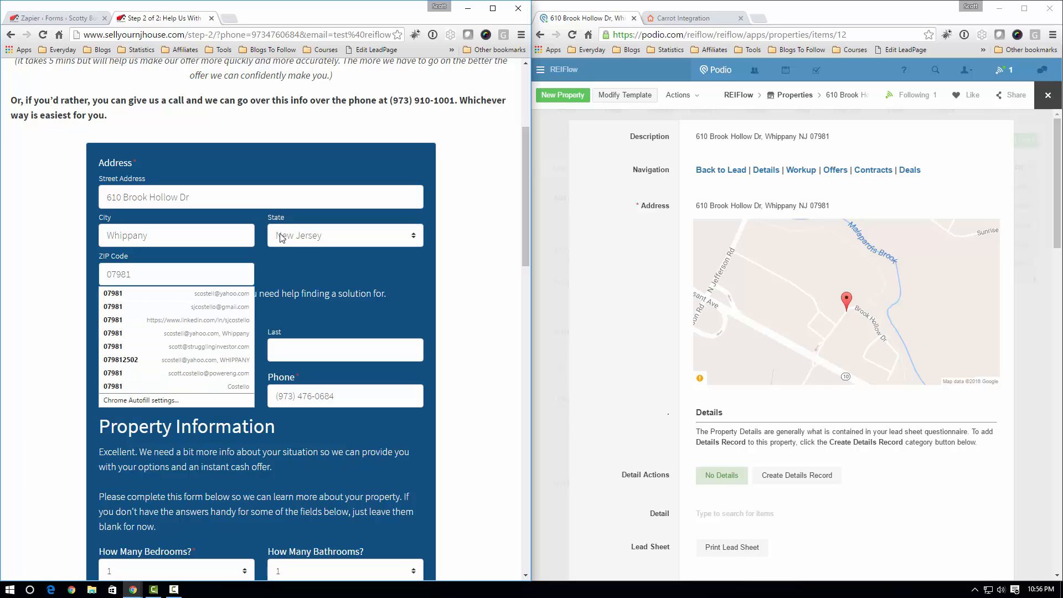
{"action": "left_click", "coordinate": [278, 270]}
- Autofill the seller's name and replace the e-mail with a test address
{"action": "scroll", "coordinate": [278, 269], "scroll_direction": "down", "scroll_amount": 1}
{"action": "left_click", "coordinate": [194, 286]}
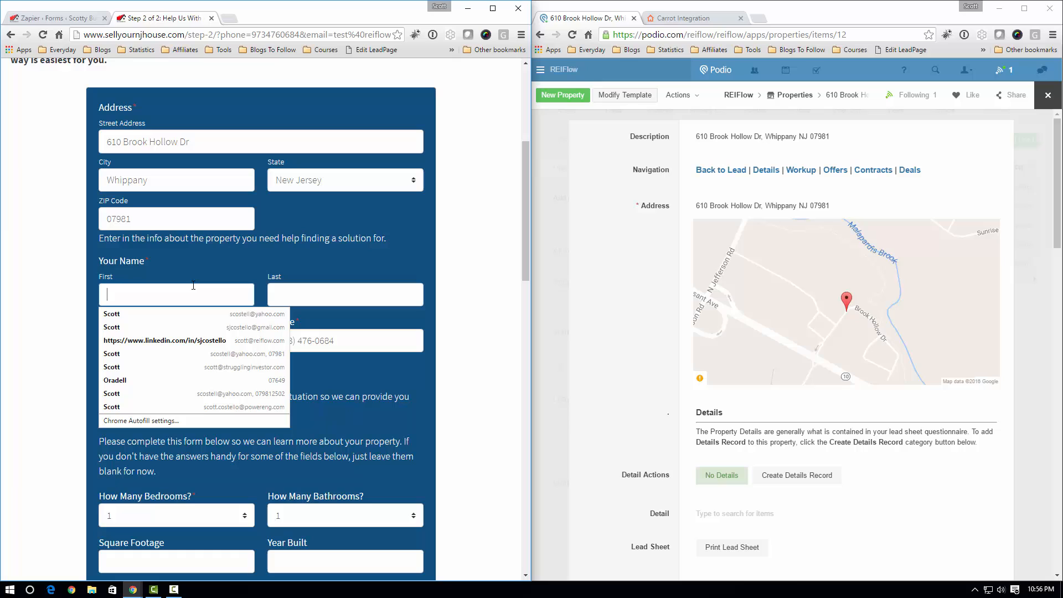
{"action": "left_click", "coordinate": [166, 314]}
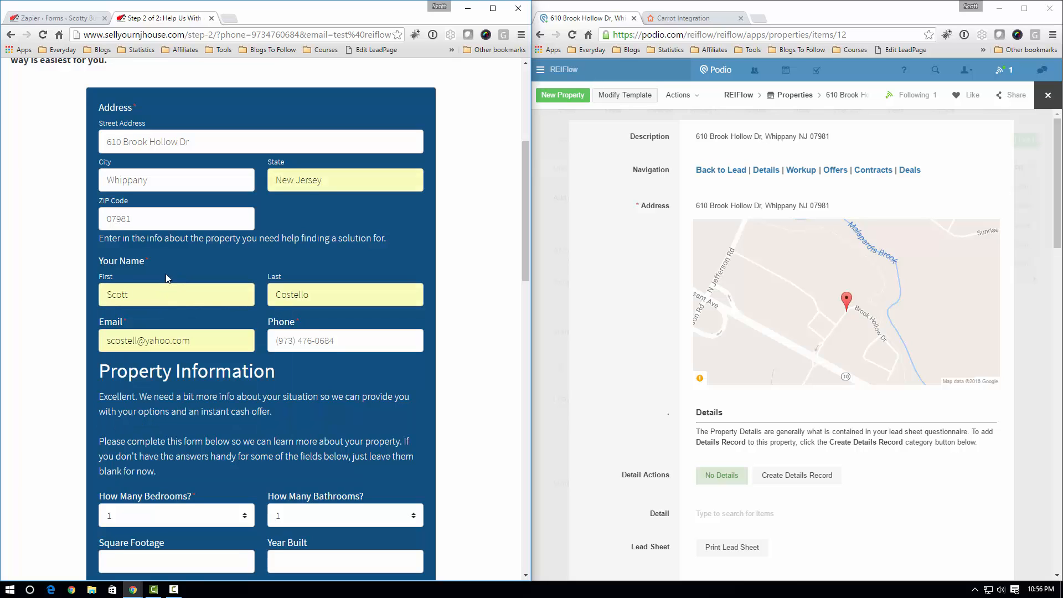
{"action": "scroll", "coordinate": [164, 237], "scroll_direction": "down", "scroll_amount": 2}
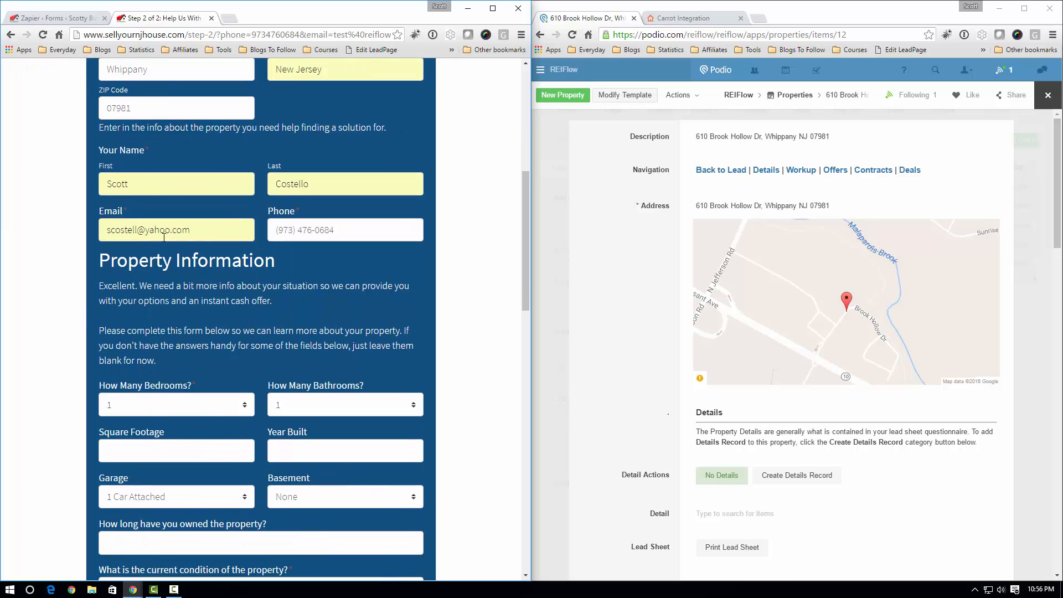
{"action": "left_click_drag", "start_coordinate": [200, 230], "coordinate": [101, 232]}
{"action": "type", "text": "te"}
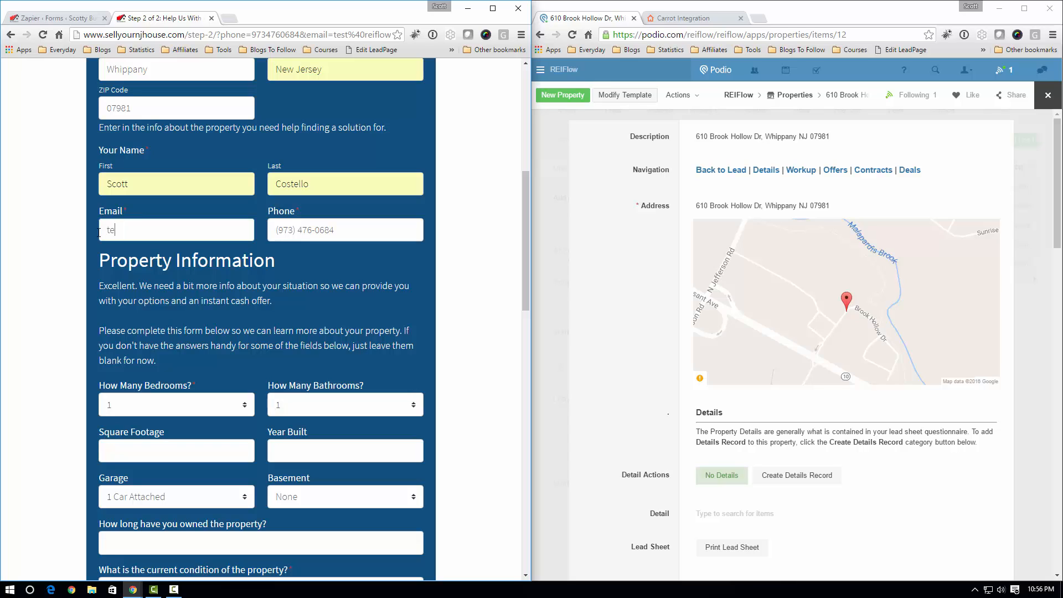
{"action": "type", "text": "st@reiflow.com"}
{"action": "left_click", "coordinate": [97, 232]}
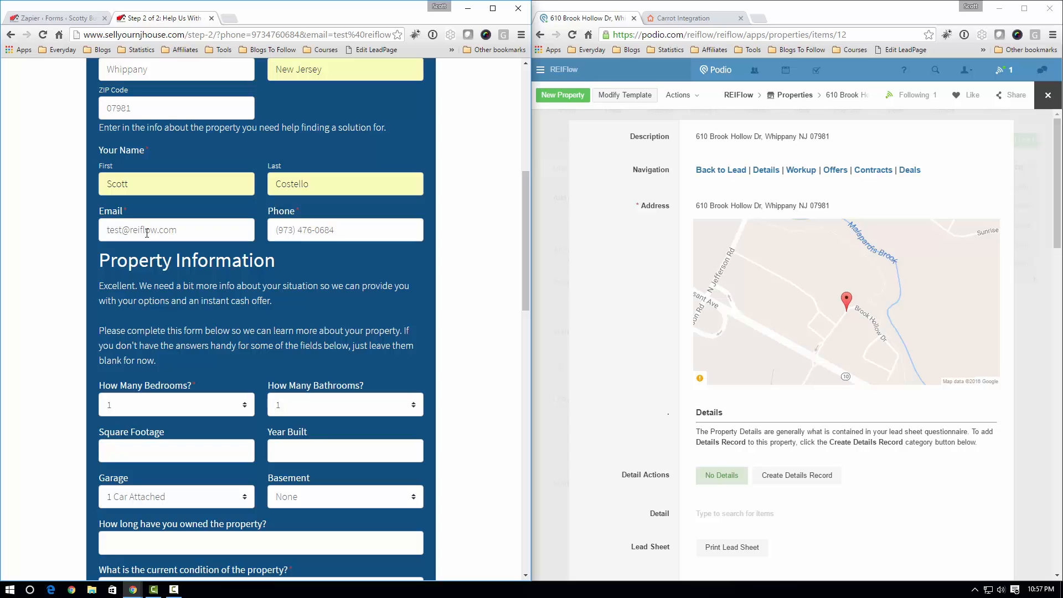
- Set 2 bedrooms, 2 bathrooms, 1600 sq ft and year built 2007
{"action": "triple_click", "coordinate": [296, 234]}
{"action": "left_click", "coordinate": [127, 251]}
{"action": "scroll", "coordinate": [52, 273], "scroll_direction": "down", "scroll_amount": 3}
{"action": "left_click", "coordinate": [234, 244]}
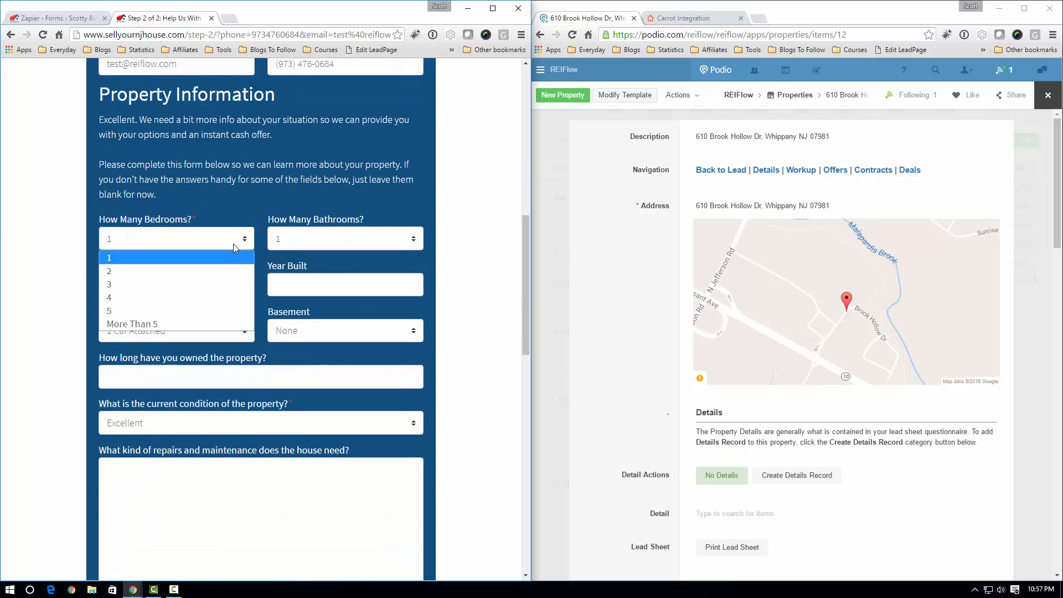
{"action": "left_click", "coordinate": [213, 271]}
{"action": "left_click", "coordinate": [305, 246]}
{"action": "left_click", "coordinate": [304, 271]}
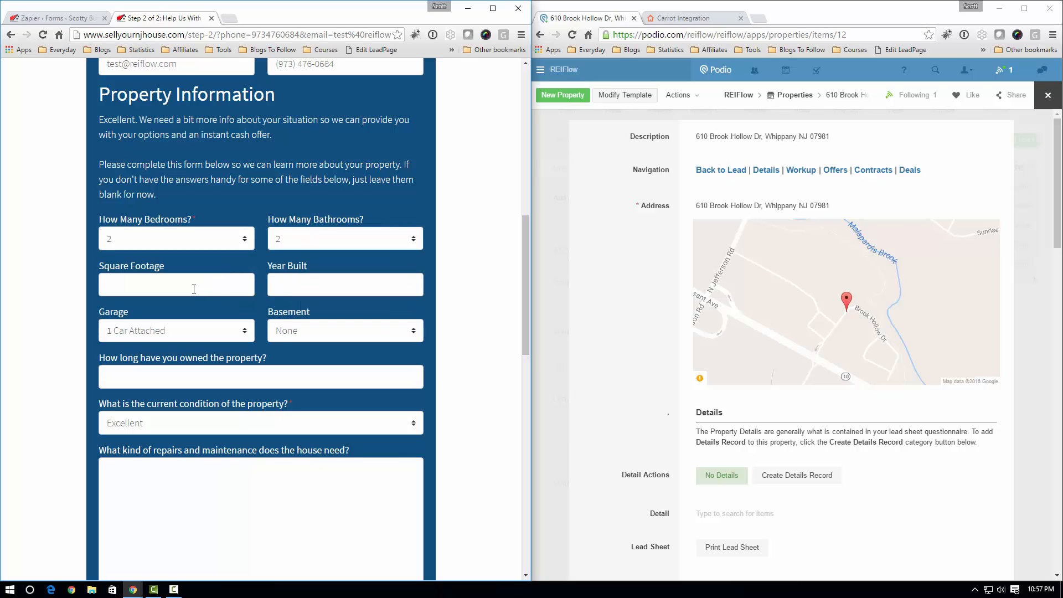
{"action": "left_click", "coordinate": [190, 284]}
{"action": "type", "text": "1600"}
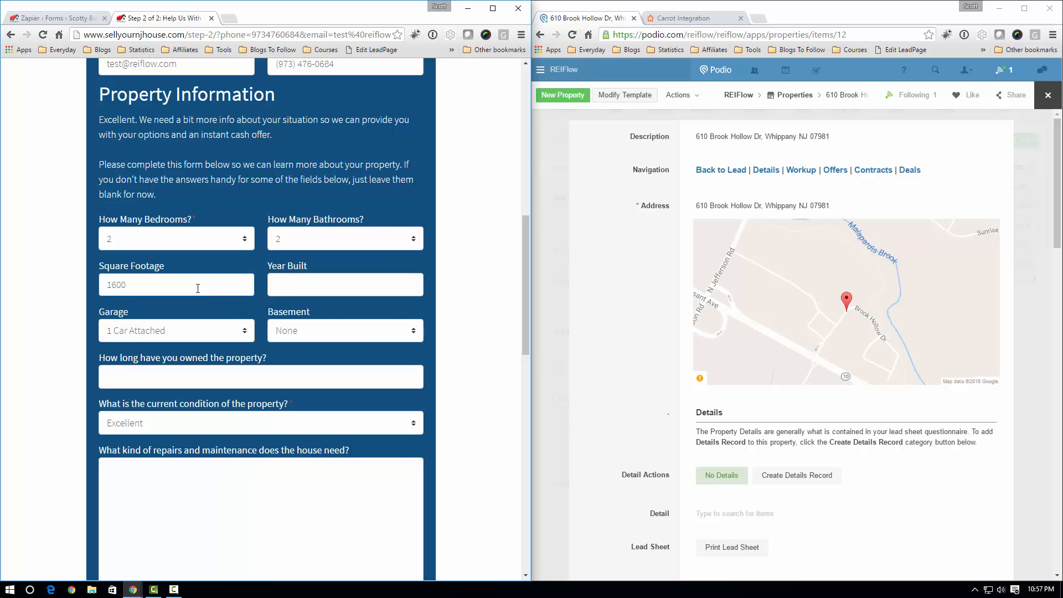
{"action": "left_click", "coordinate": [315, 286]}
{"action": "type", "text": "2007"}
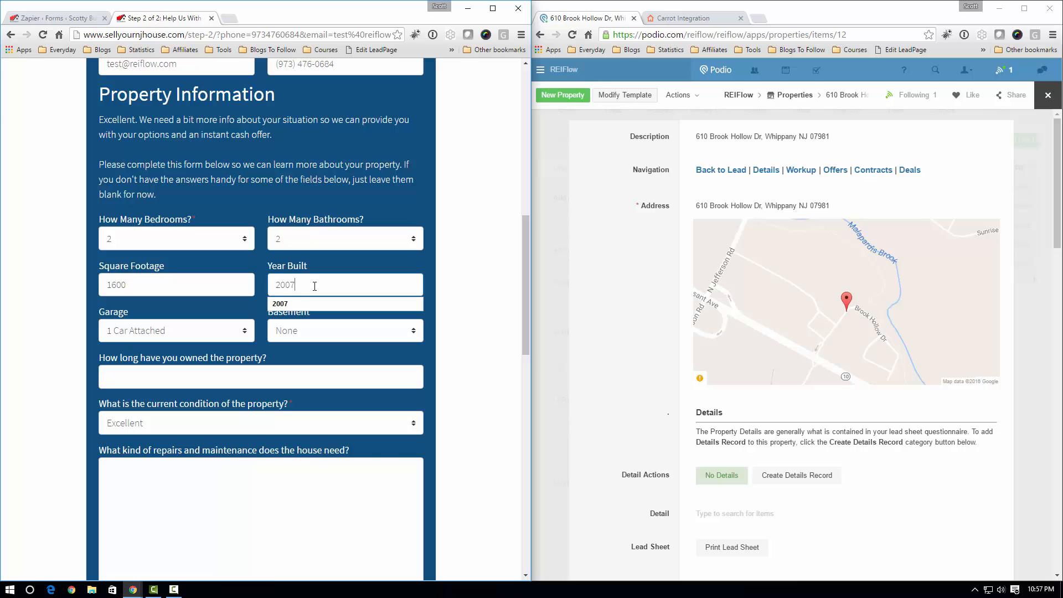
{"action": "left_click", "coordinate": [242, 315]}
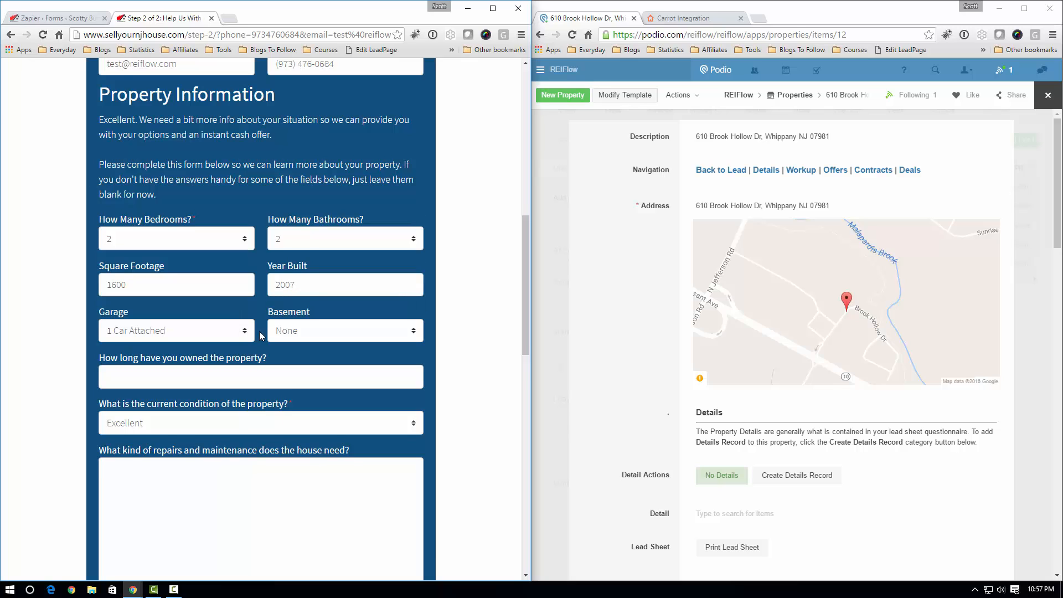
- Enter 9 years owned, condition Good, repairs 'some kitchen updates', and Yes - Owner Occupied
{"action": "scroll", "coordinate": [250, 336], "scroll_direction": "down", "scroll_amount": 2}
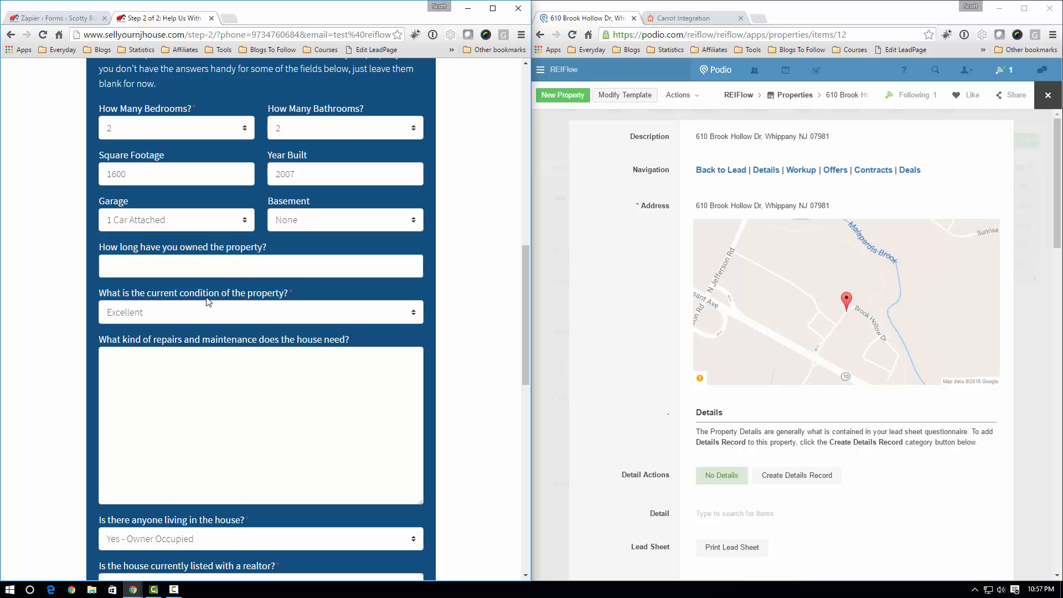
{"action": "type", "text": "9 years"}
{"action": "left_click", "coordinate": [200, 314]}
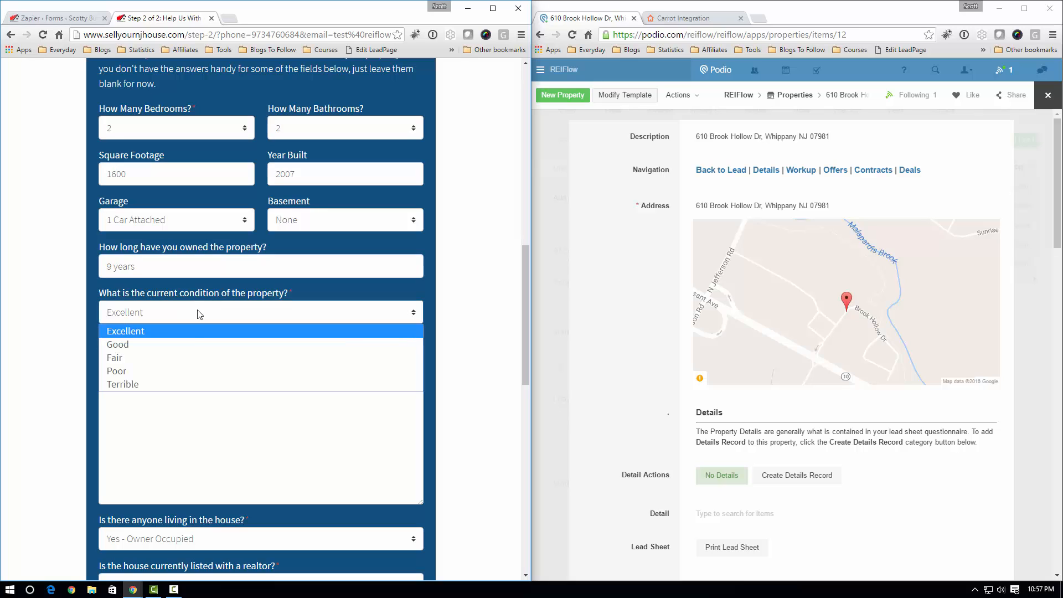
{"action": "left_click", "coordinate": [189, 346]}
{"action": "scroll", "coordinate": [70, 344], "scroll_direction": "down", "scroll_amount": 2}
{"action": "left_click", "coordinate": [233, 297]}
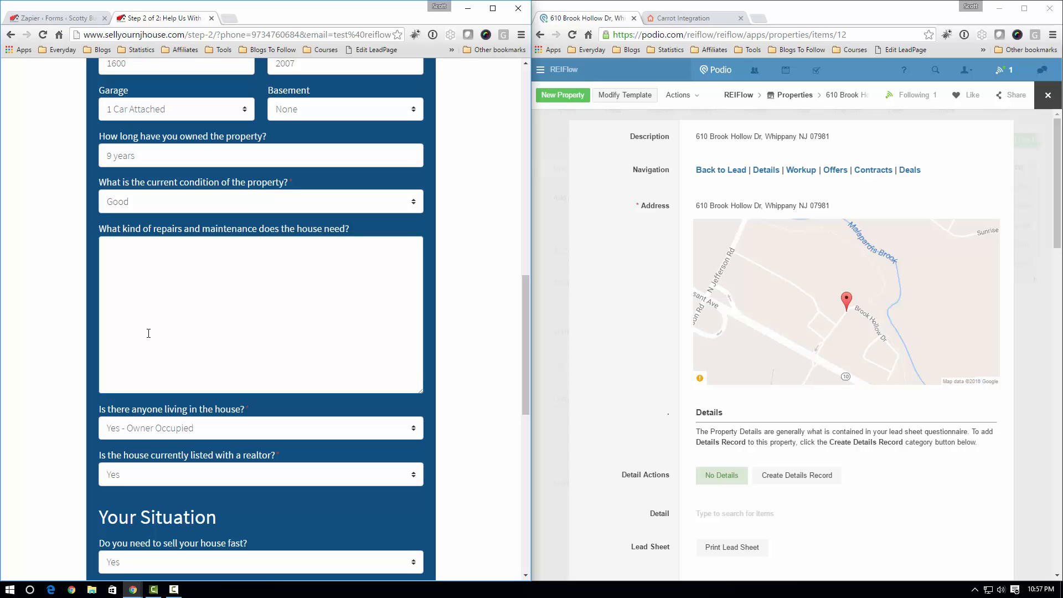
{"action": "type", "text": "some kitchen updates"}
{"action": "scroll", "coordinate": [147, 333], "scroll_direction": "down", "scroll_amount": 2}
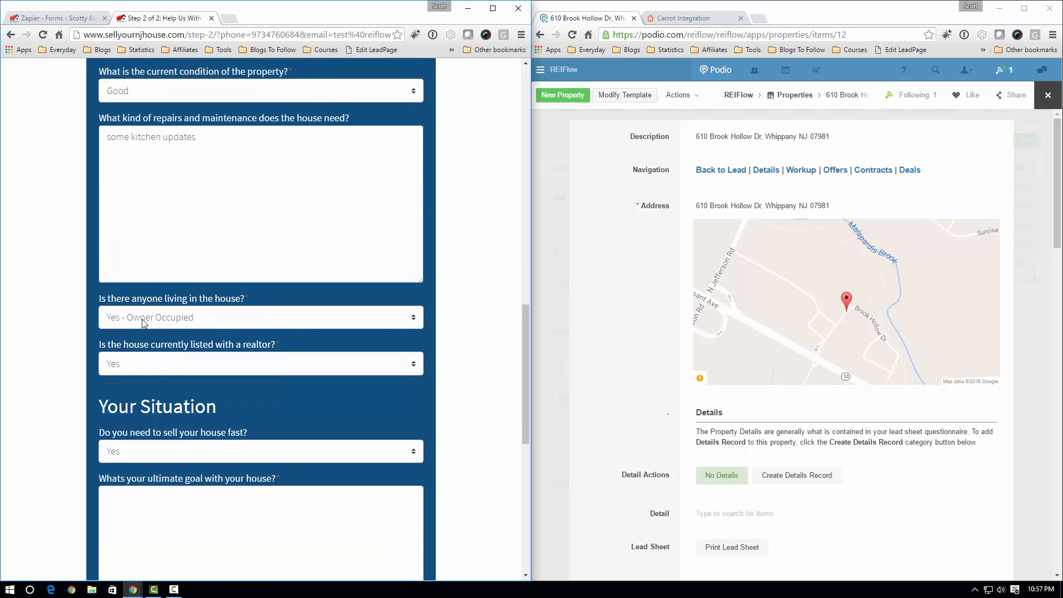
{"action": "left_click", "coordinate": [228, 321]}
{"action": "left_click", "coordinate": [221, 336]}
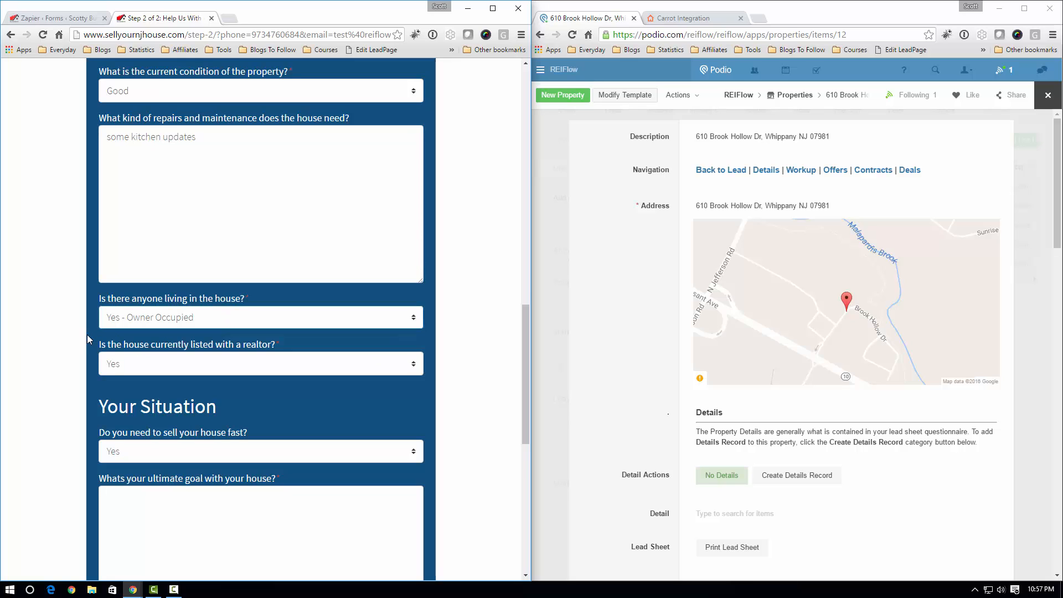
{"action": "scroll", "coordinate": [159, 276], "scroll_direction": "down", "scroll_amount": 2}
{"action": "left_click", "coordinate": [177, 261]}
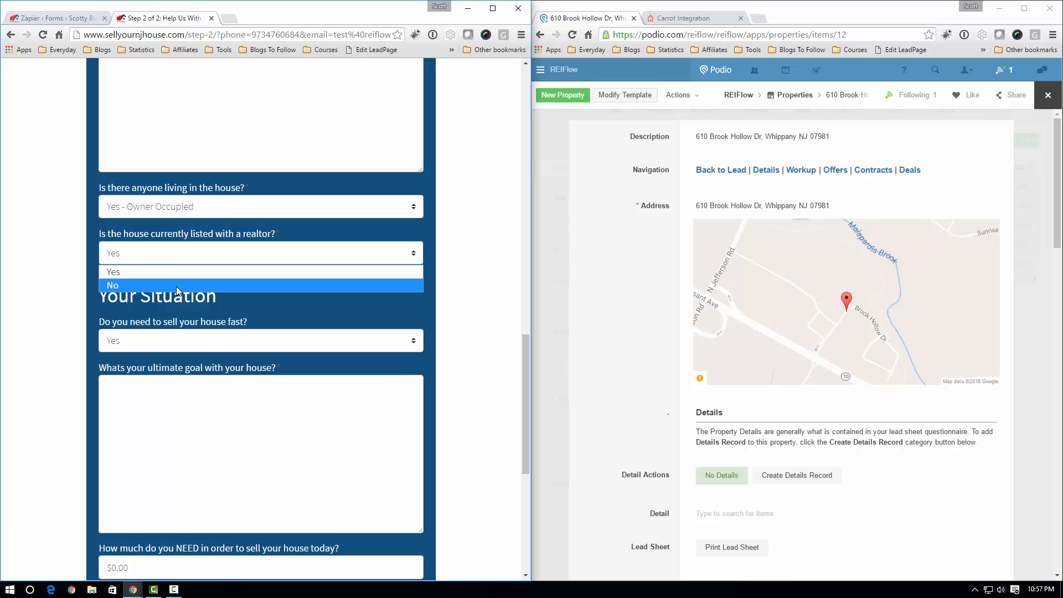
- Answer No to listing with a realtor and give 'downsize' as the ultimate goal
{"action": "left_click", "coordinate": [176, 287]}
{"action": "scroll", "coordinate": [106, 255], "scroll_direction": "down", "scroll_amount": 2}
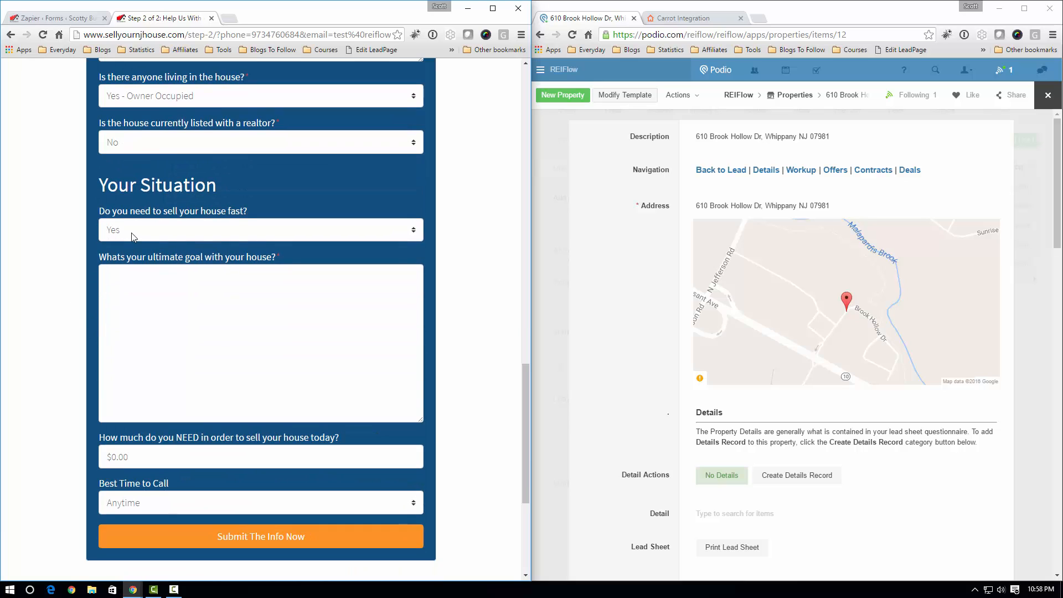
{"action": "left_click", "coordinate": [139, 288]}
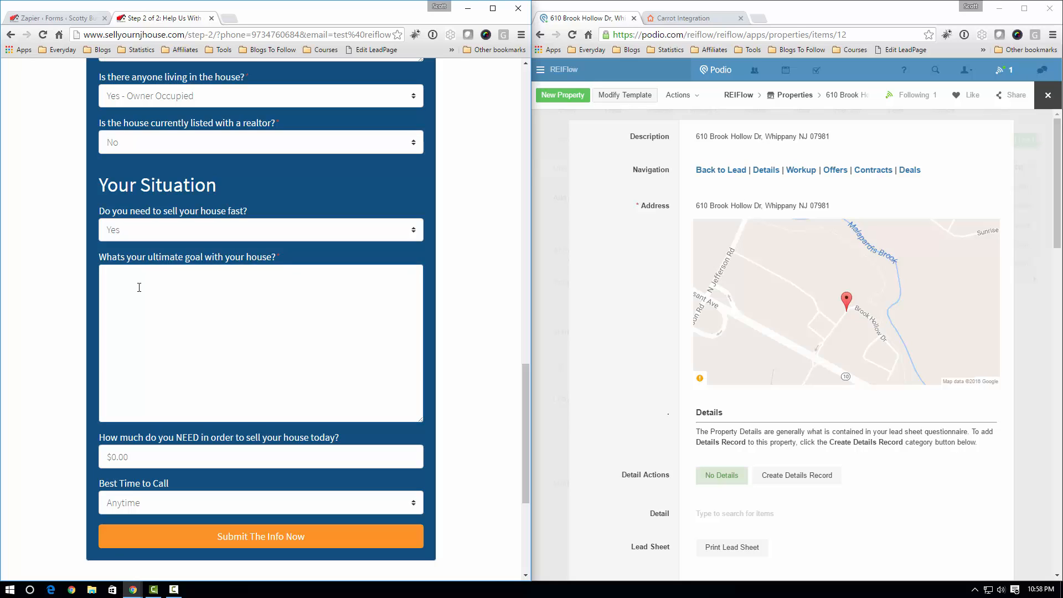
{"action": "type", "text": "to downsize"}
- Enter 200000 as the amount needed, pick Morning as best call time, and submit the form
{"action": "scroll", "coordinate": [96, 316], "scroll_direction": "down", "scroll_amount": 3}
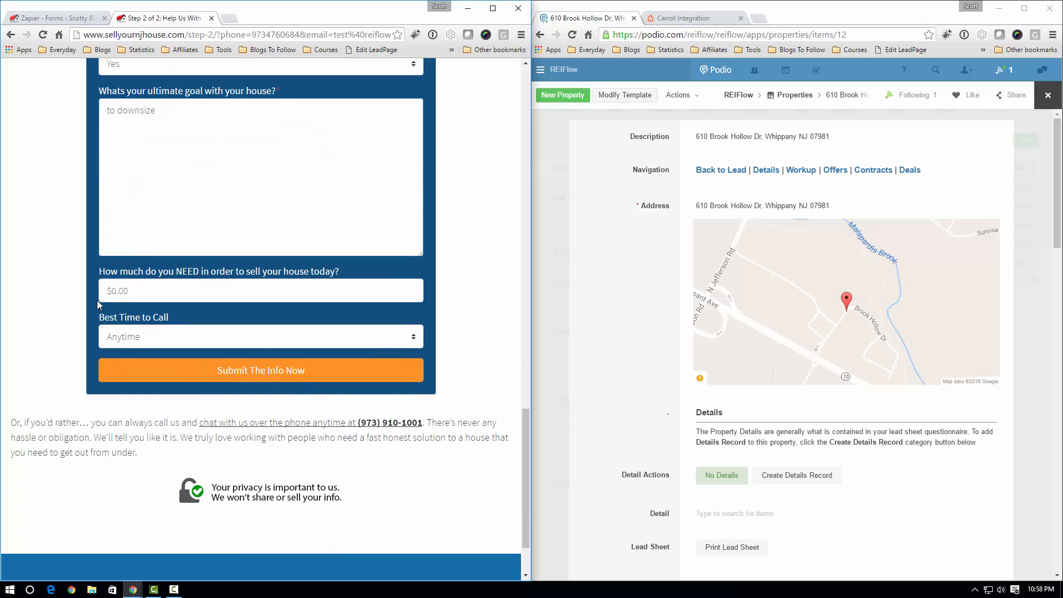
{"action": "left_click", "coordinate": [114, 291]}
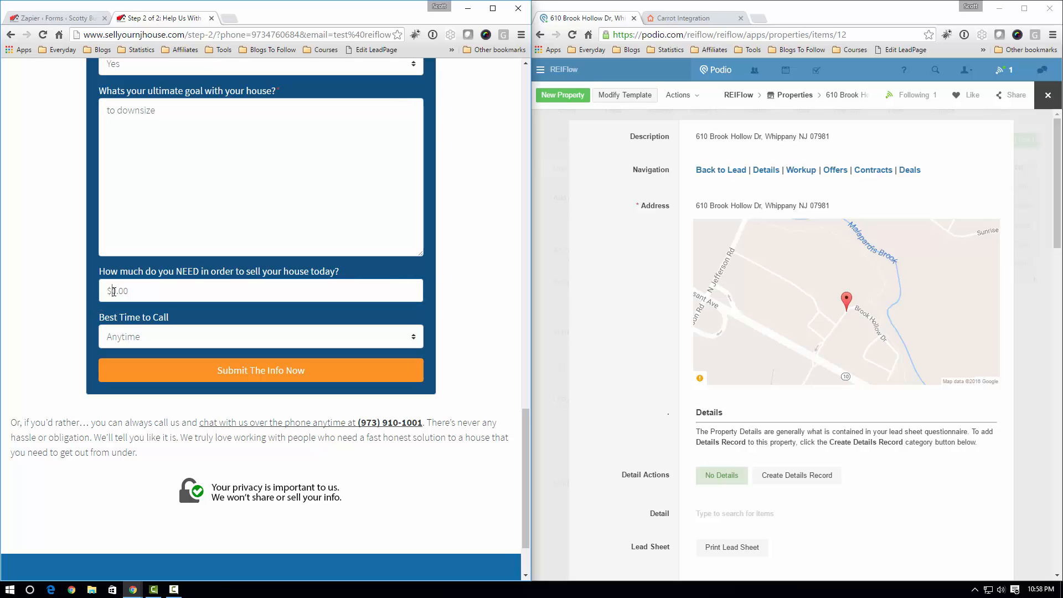
{"action": "left_click_drag", "start_coordinate": [112, 291], "coordinate": [117, 292]}
{"action": "type", "text": "200000"}
{"action": "key", "text": "Tab"}
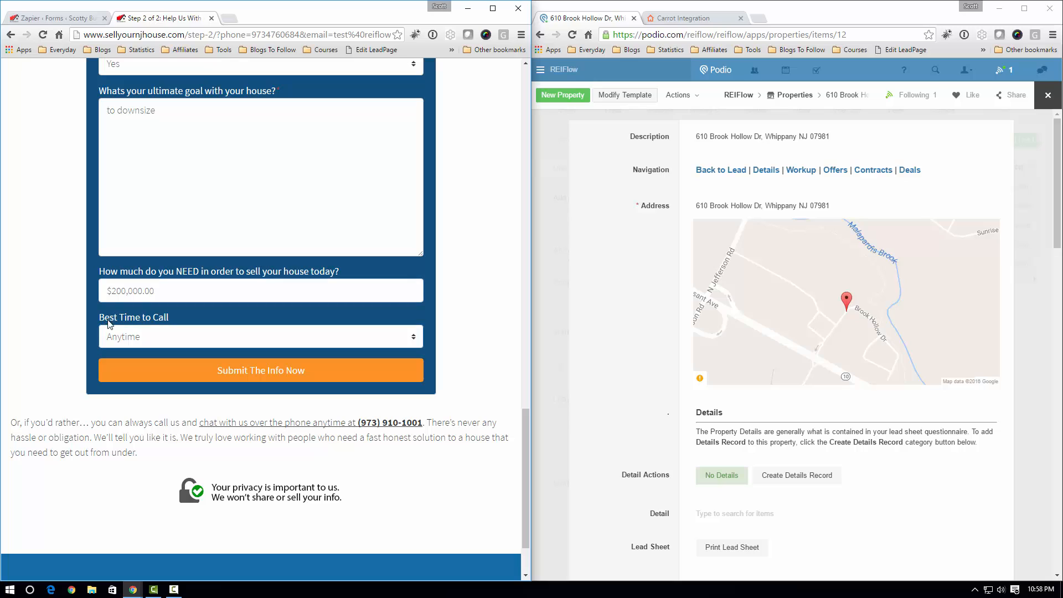
{"action": "left_click", "coordinate": [133, 337]}
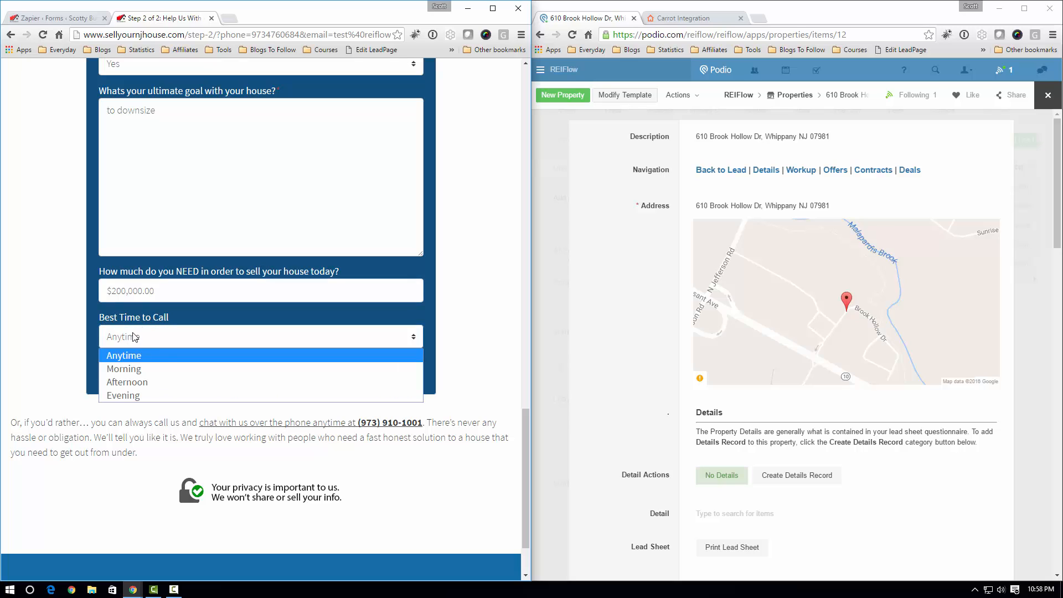
{"action": "left_click", "coordinate": [164, 367]}
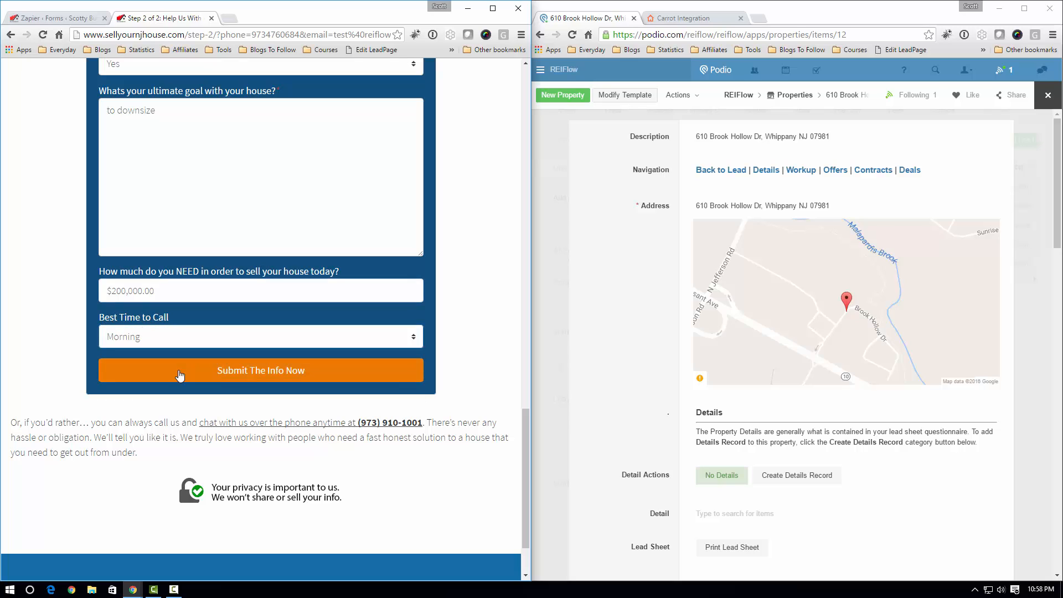
{"action": "left_click", "coordinate": [278, 375]}
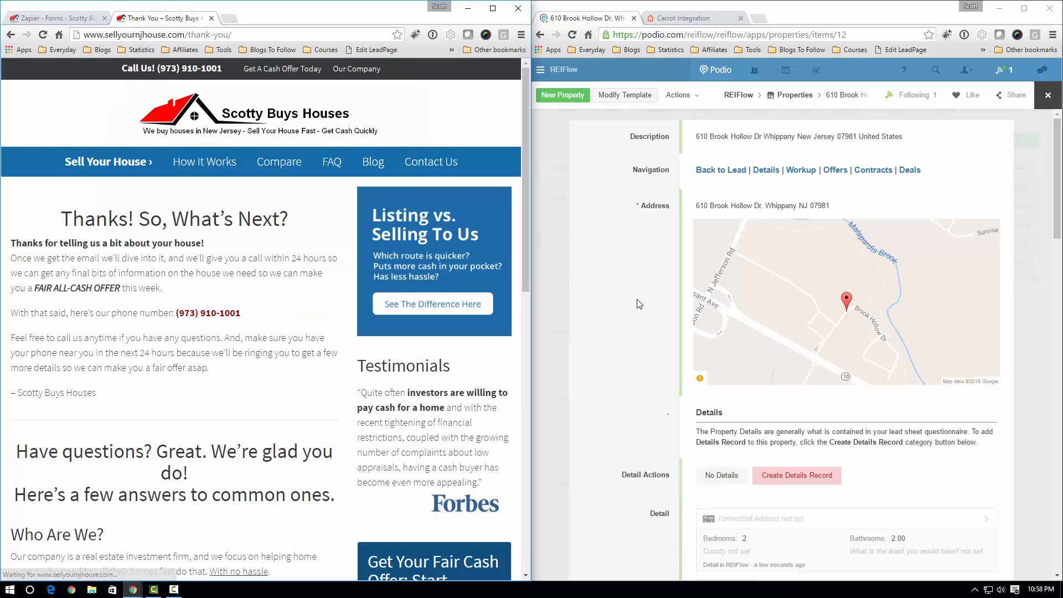
- Reload the property record to show linked details (2 bedrooms, 2.00 bathrooms), then open that details record
{"action": "scroll", "coordinate": [644, 303], "scroll_direction": "down", "scroll_amount": 2}
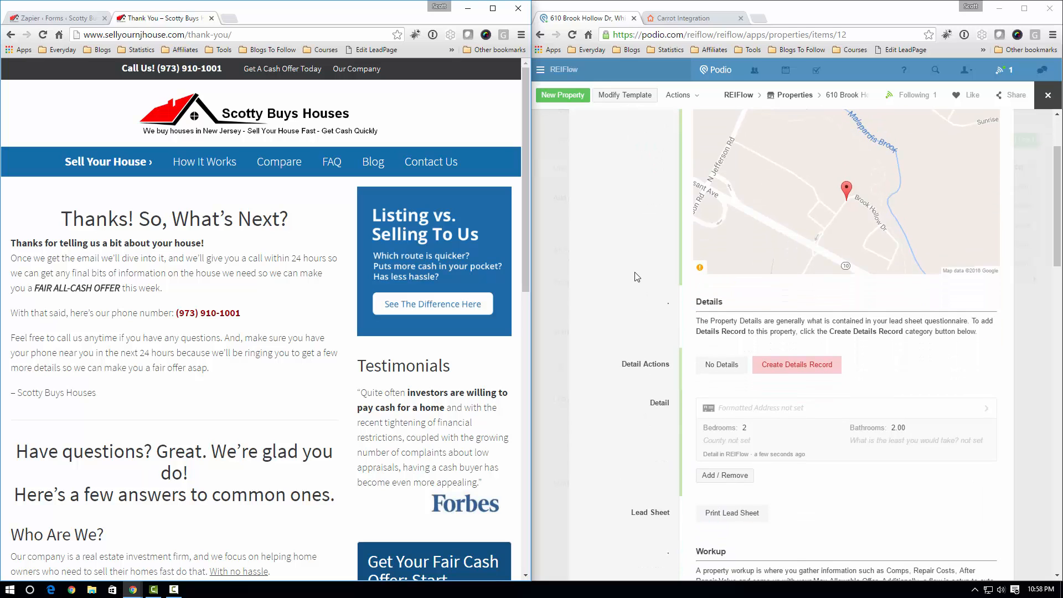
{"action": "scroll", "coordinate": [648, 287], "scroll_direction": "down", "scroll_amount": 2}
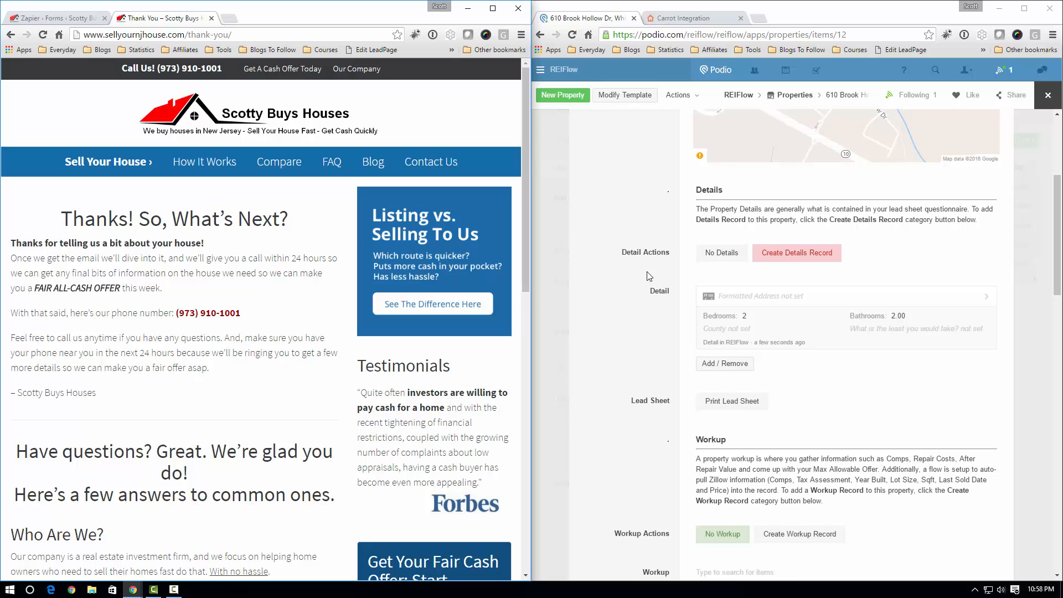
{"action": "scroll", "coordinate": [649, 276], "scroll_direction": "down", "scroll_amount": 2}
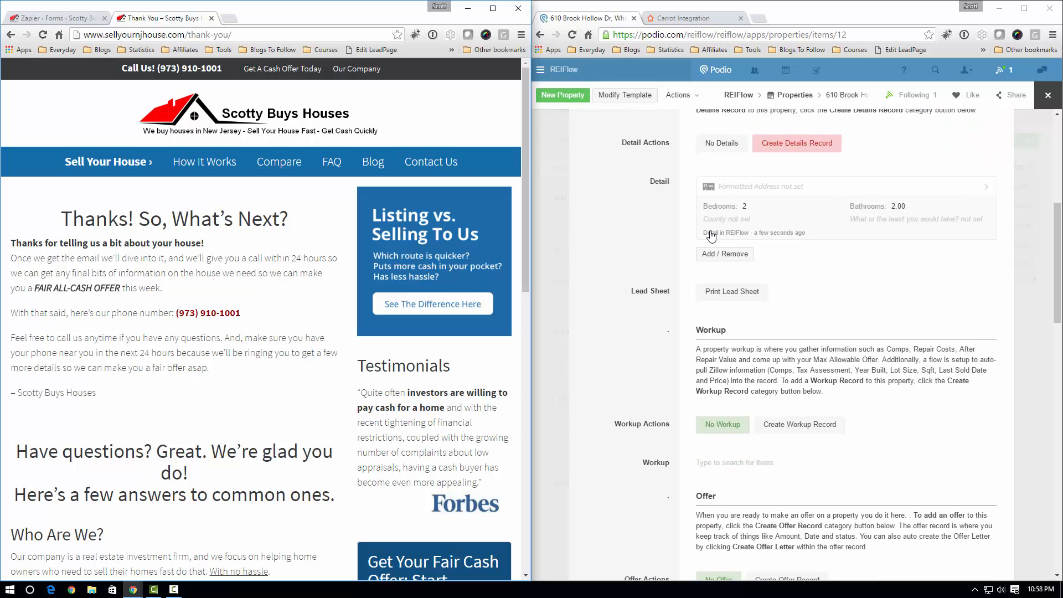
{"action": "scroll", "coordinate": [625, 254], "scroll_direction": "down", "scroll_amount": 4}
{"action": "scroll", "coordinate": [625, 253], "scroll_direction": "up", "scroll_amount": 12}
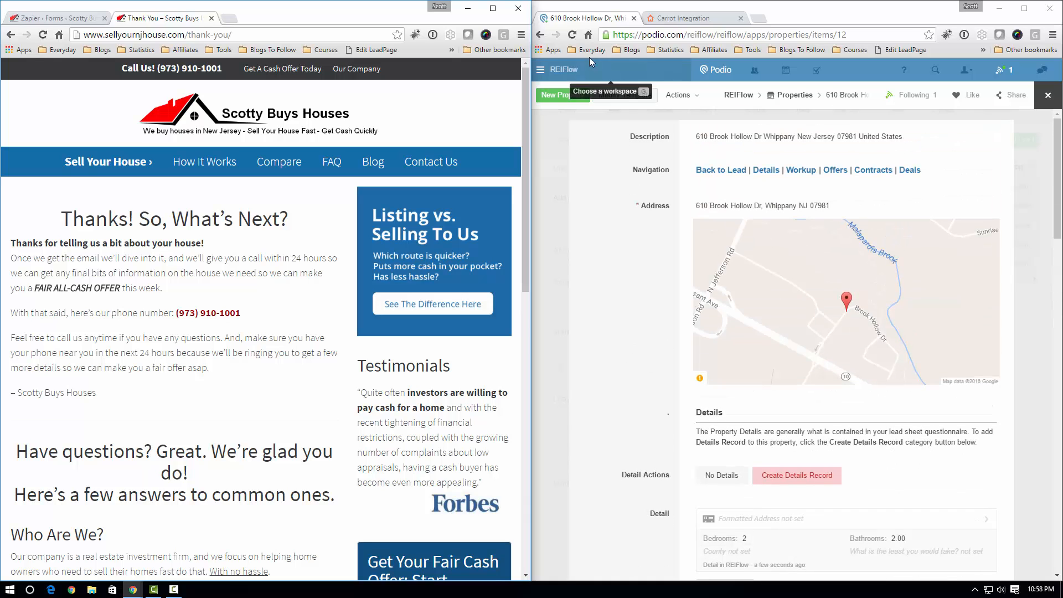
{"action": "left_click", "coordinate": [572, 35]}
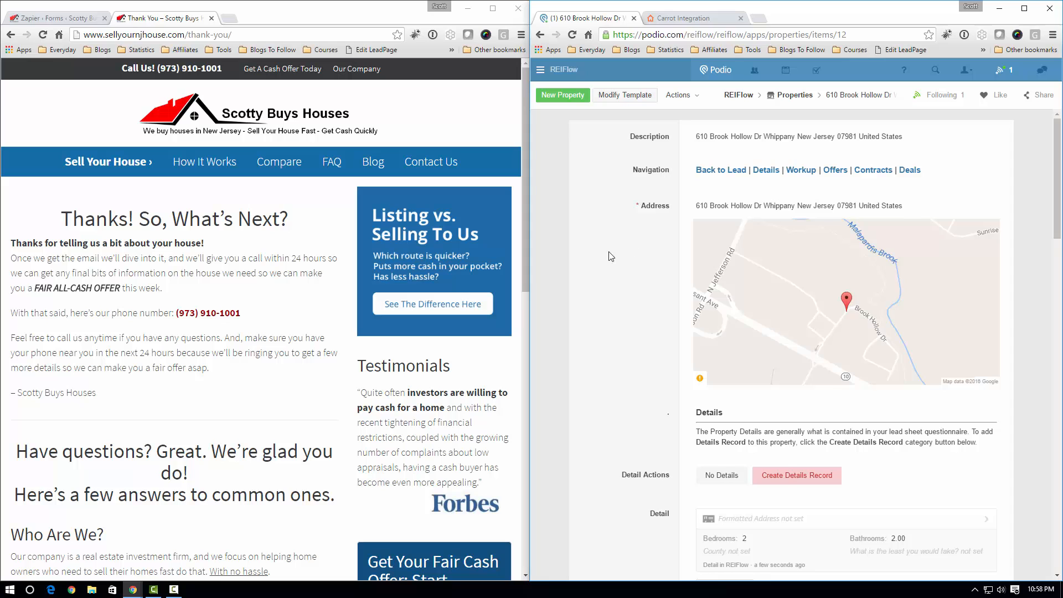
{"action": "scroll", "coordinate": [610, 256], "scroll_direction": "down", "scroll_amount": 4}
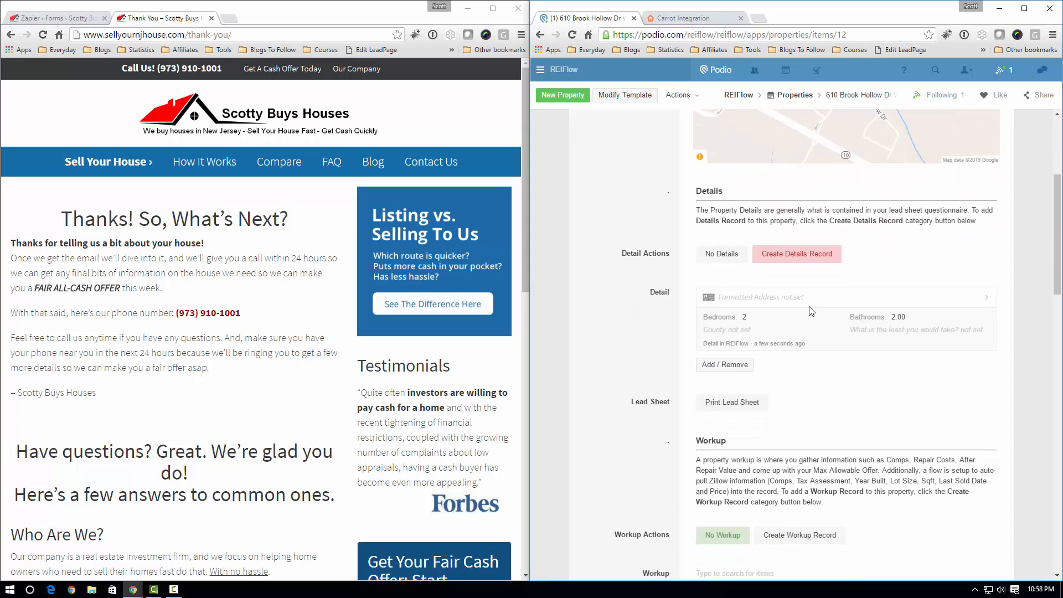
{"action": "left_click", "coordinate": [715, 298]}
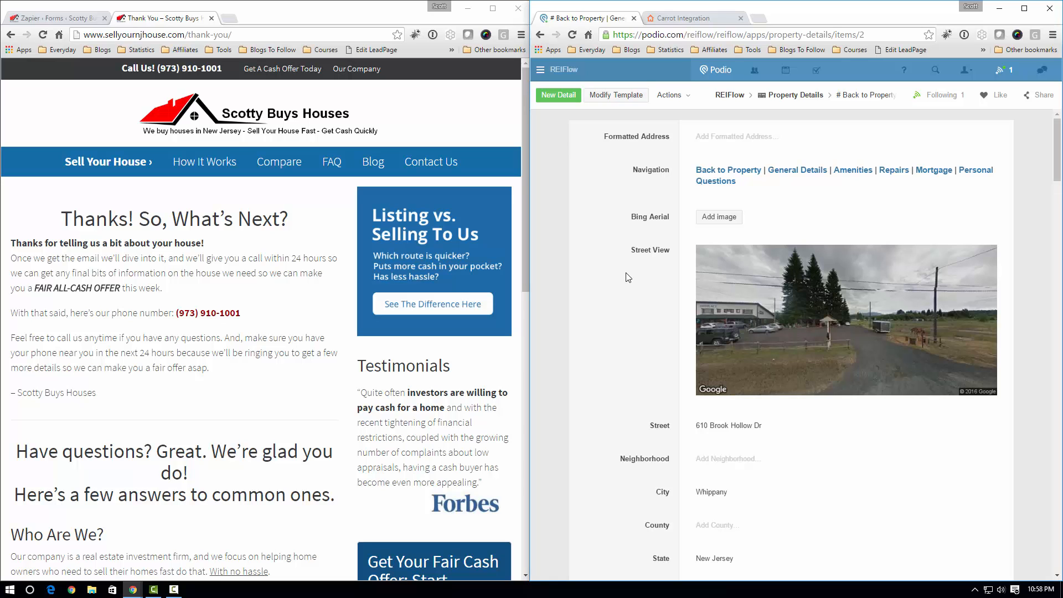
- Scroll through the Property Details record's fields and reload it
{"action": "scroll", "coordinate": [621, 277], "scroll_direction": "down", "scroll_amount": 5}
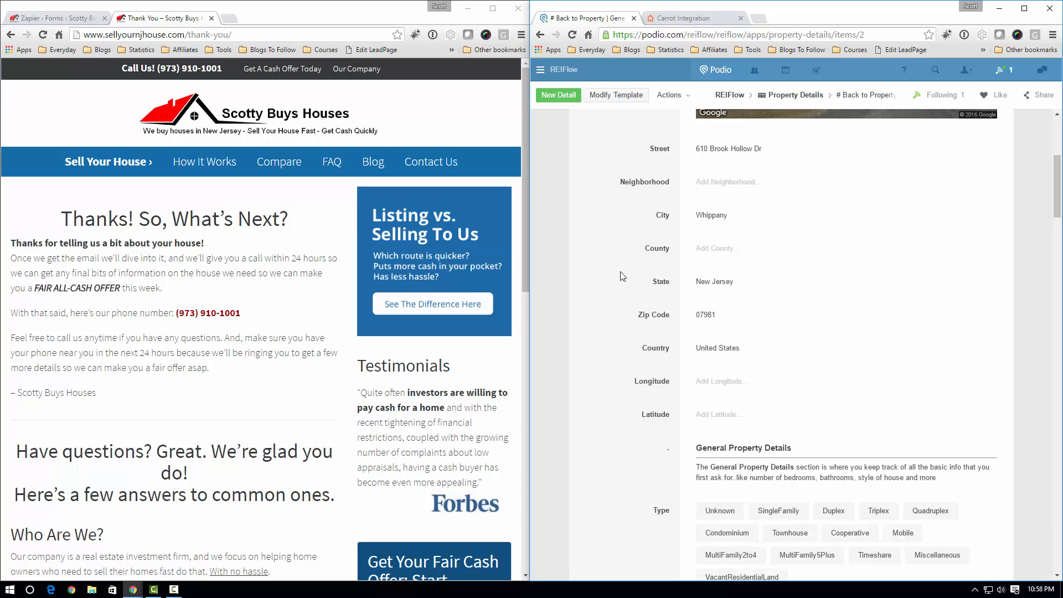
{"action": "scroll", "coordinate": [621, 346], "scroll_direction": "down", "scroll_amount": 6}
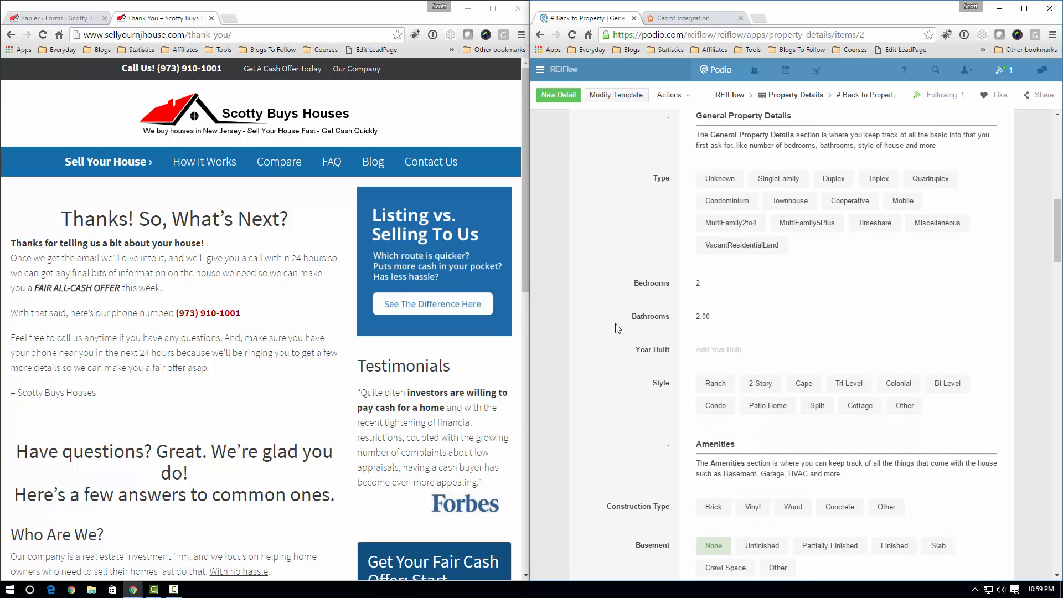
{"action": "scroll", "coordinate": [617, 330], "scroll_direction": "down", "scroll_amount": 3}
{"action": "scroll", "coordinate": [617, 329], "scroll_direction": "down", "scroll_amount": 3}
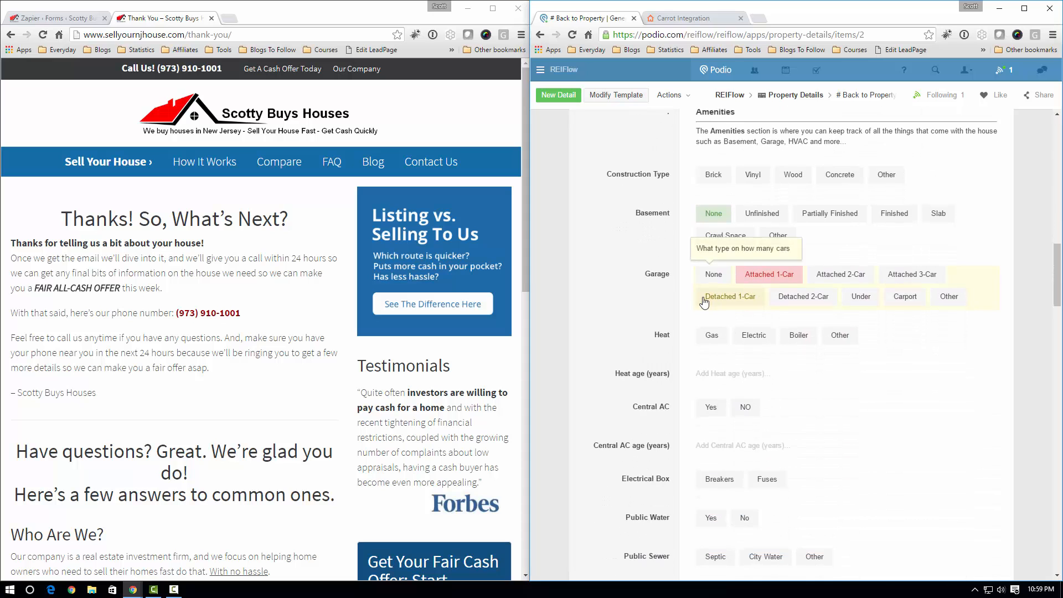
{"action": "scroll", "coordinate": [620, 305], "scroll_direction": "down", "scroll_amount": 3}
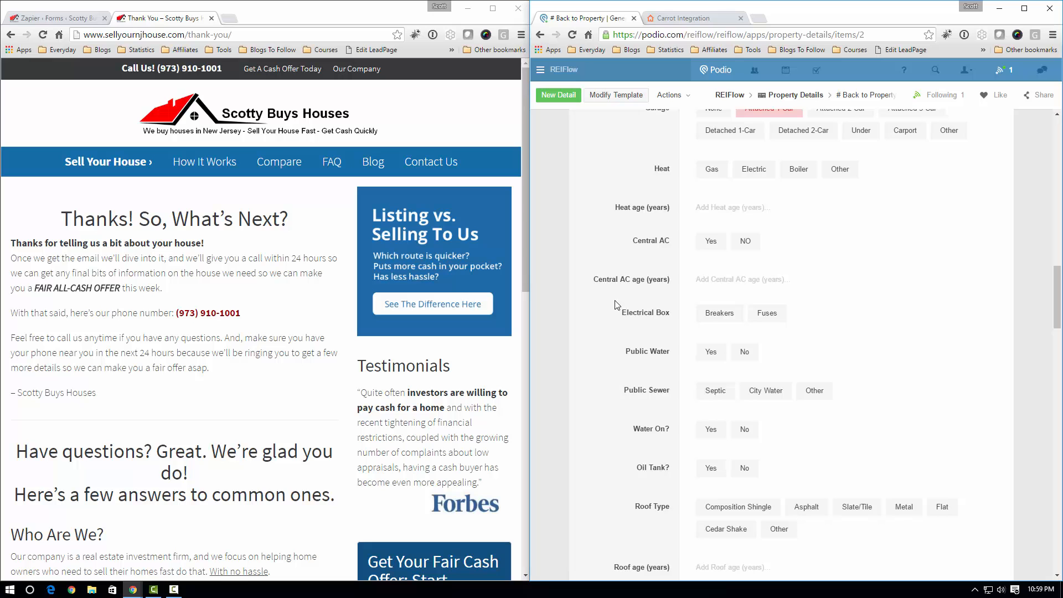
{"action": "scroll", "coordinate": [617, 305], "scroll_direction": "down", "scroll_amount": 4}
{"action": "scroll", "coordinate": [618, 305], "scroll_direction": "down", "scroll_amount": 5}
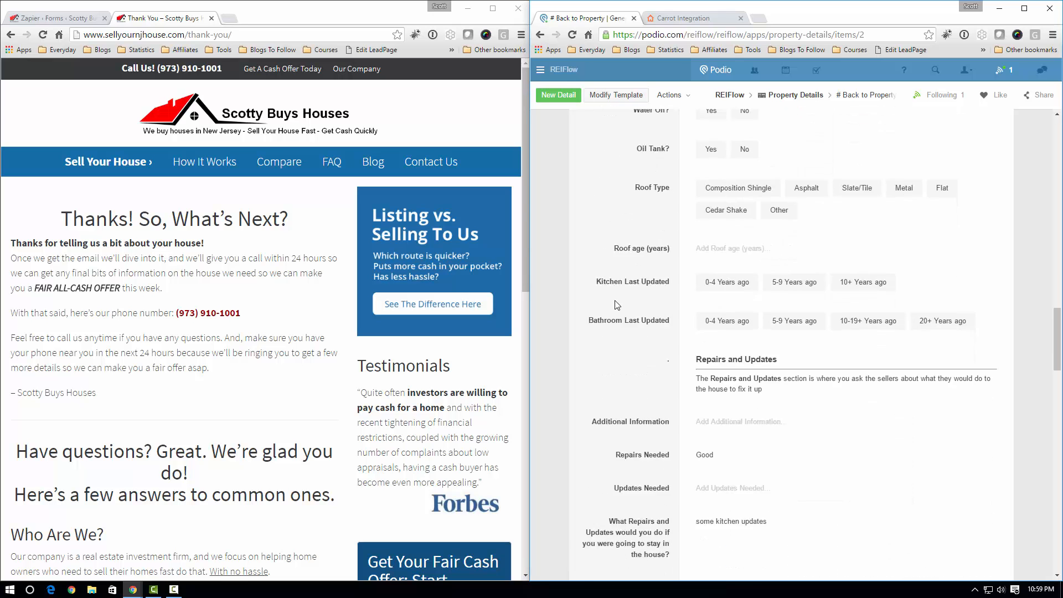
{"action": "scroll", "coordinate": [620, 294], "scroll_direction": "up", "scroll_amount": 1}
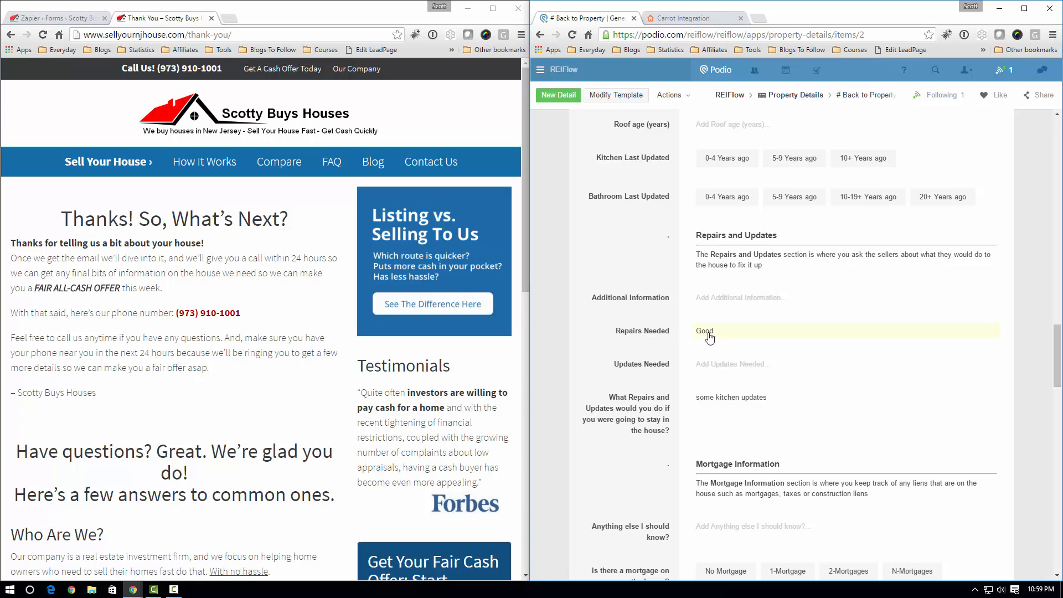
{"action": "scroll", "coordinate": [601, 330], "scroll_direction": "down", "scroll_amount": 6}
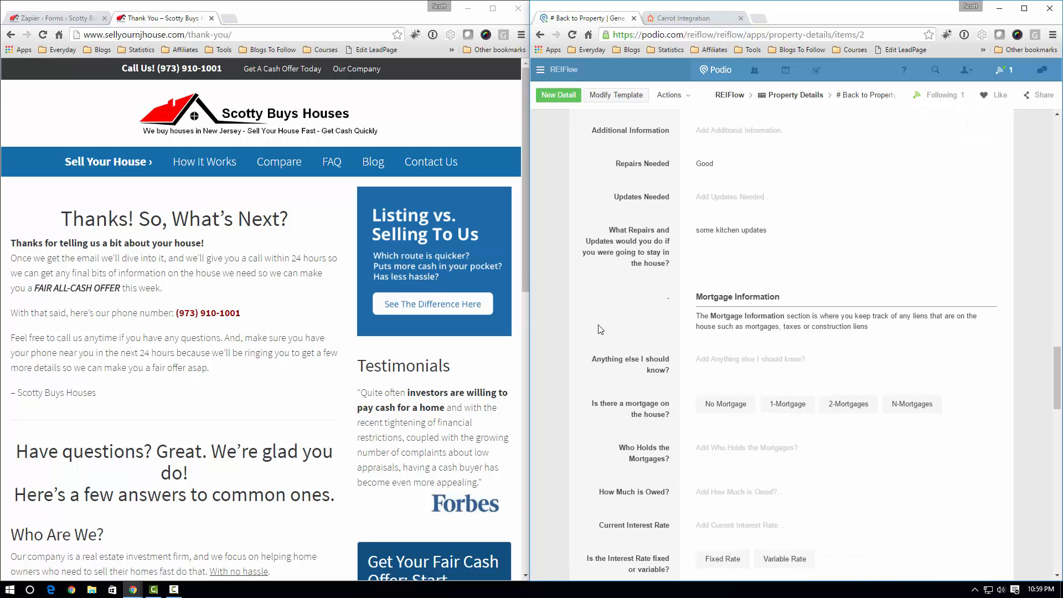
{"action": "scroll", "coordinate": [601, 330], "scroll_direction": "down", "scroll_amount": 6}
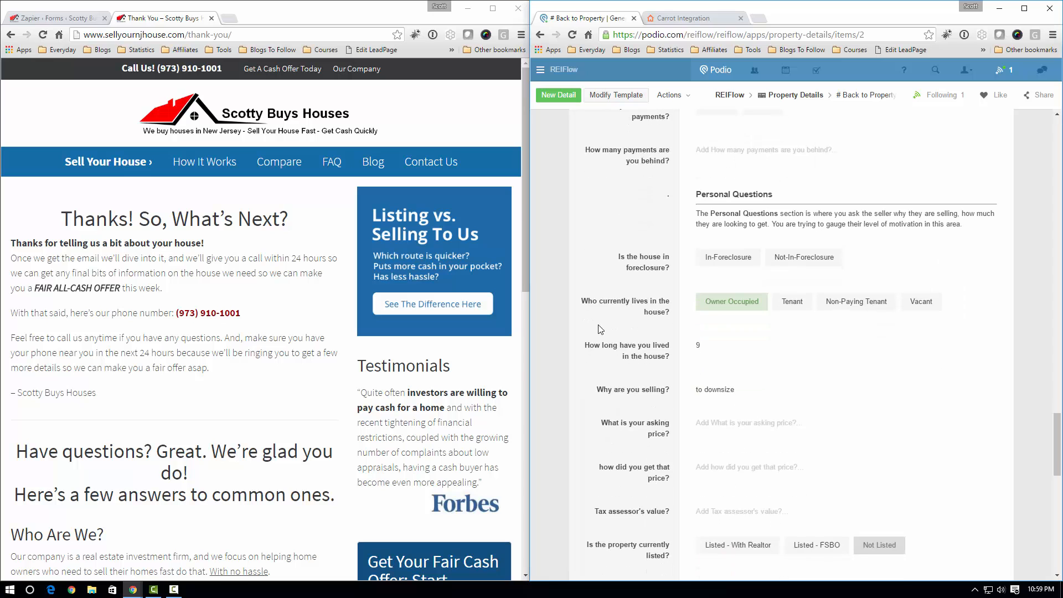
{"action": "scroll", "coordinate": [637, 317], "scroll_direction": "down", "scroll_amount": 3}
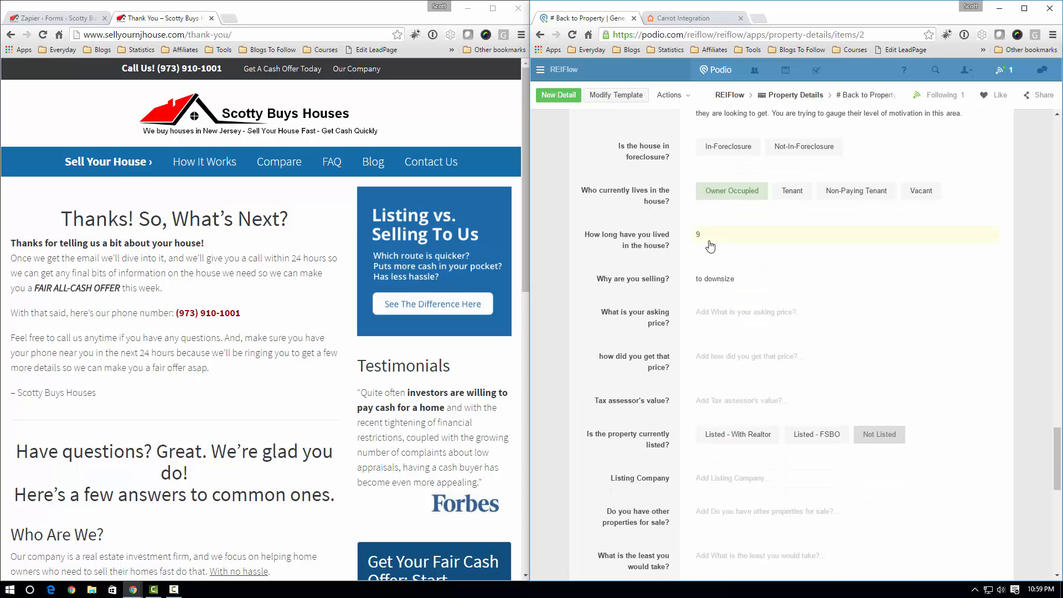
{"action": "scroll", "coordinate": [628, 238], "scroll_direction": "down", "scroll_amount": 1}
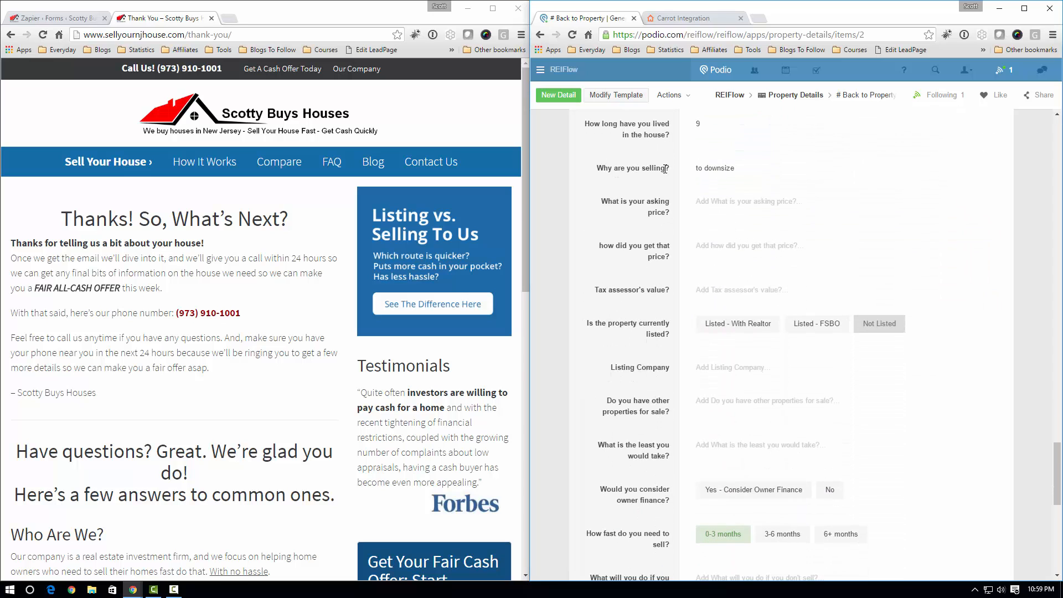
{"action": "scroll", "coordinate": [609, 259], "scroll_direction": "down", "scroll_amount": 2}
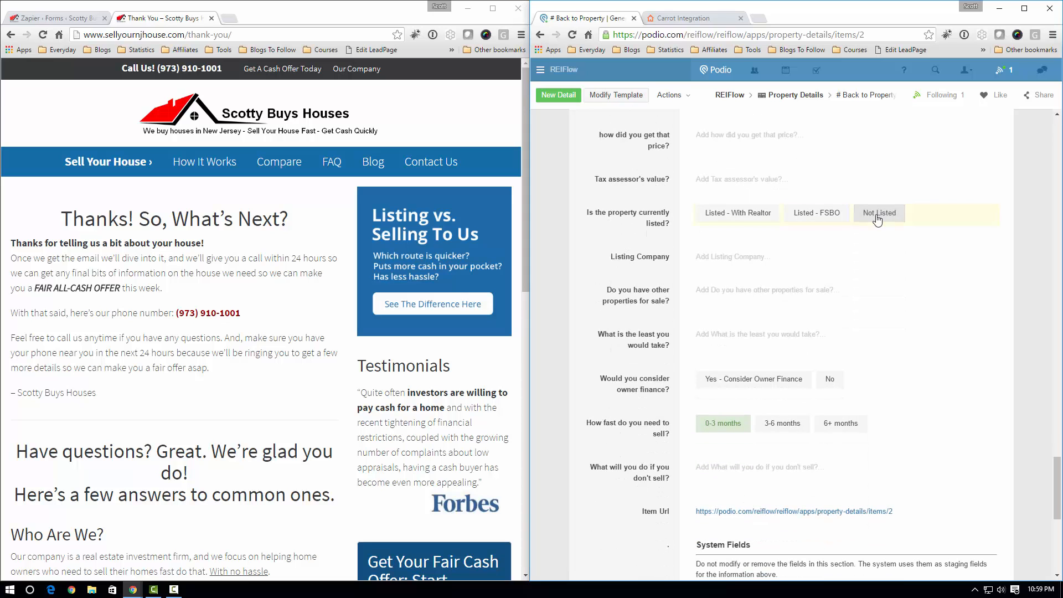
{"action": "scroll", "coordinate": [640, 276], "scroll_direction": "down", "scroll_amount": 4}
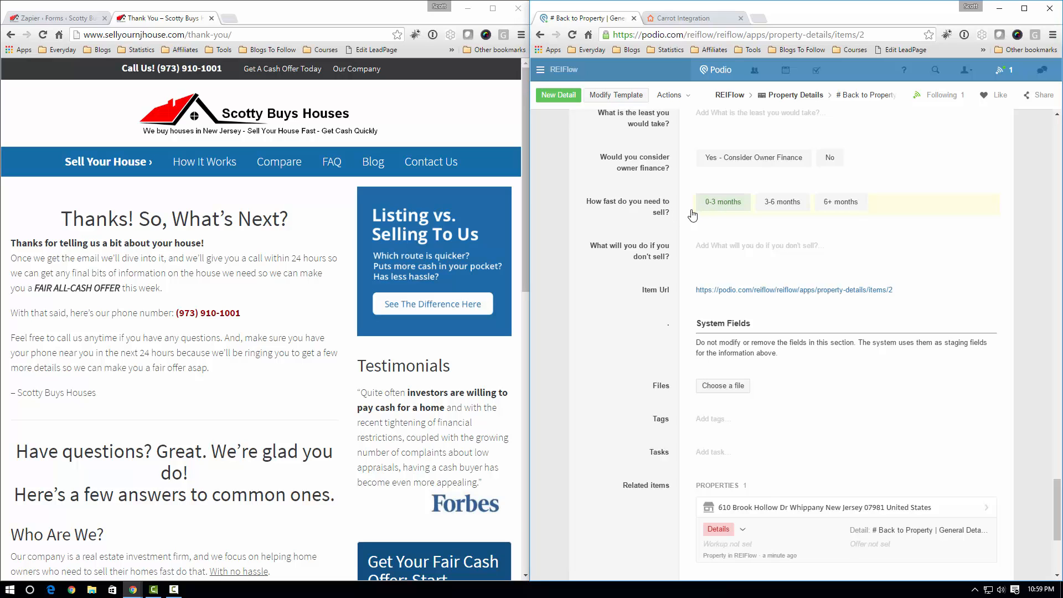
{"action": "scroll", "coordinate": [595, 238], "scroll_direction": "down", "scroll_amount": 2}
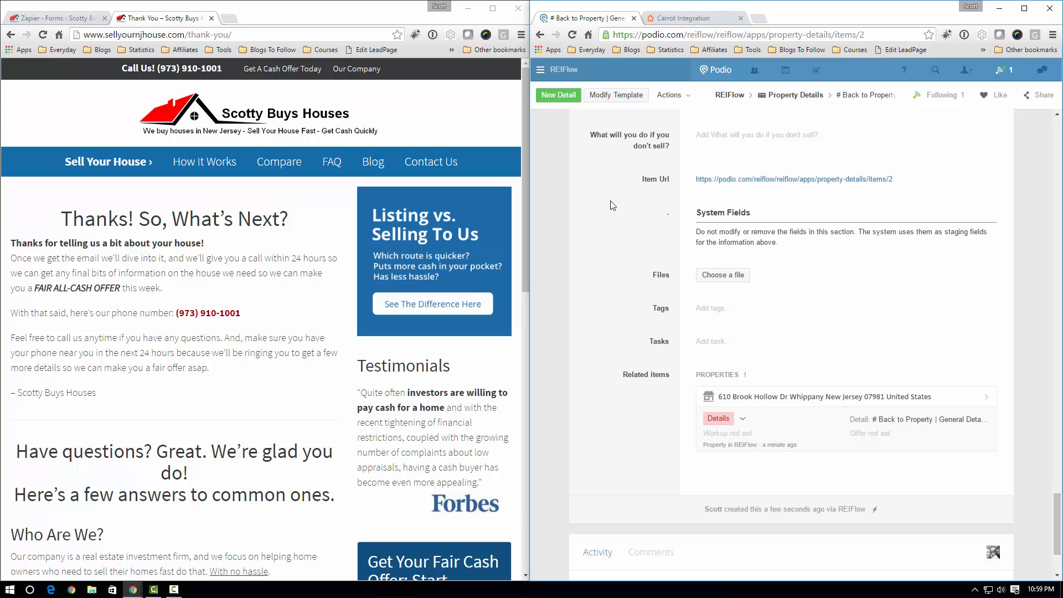
{"action": "scroll", "coordinate": [613, 206], "scroll_direction": "up", "scroll_amount": 20}
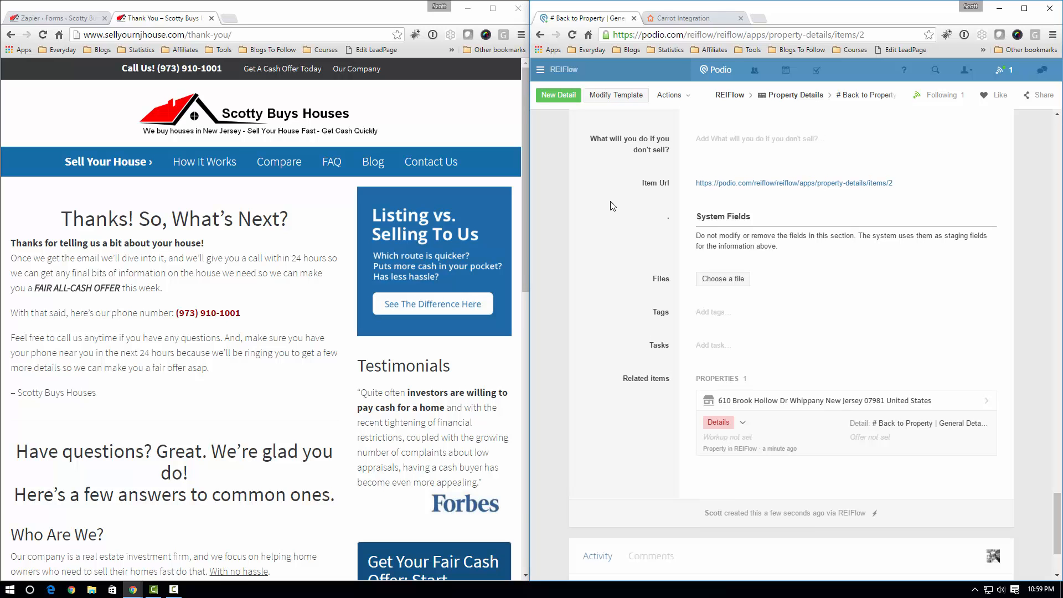
{"action": "scroll", "coordinate": [613, 206], "scroll_direction": "up", "scroll_amount": 15}
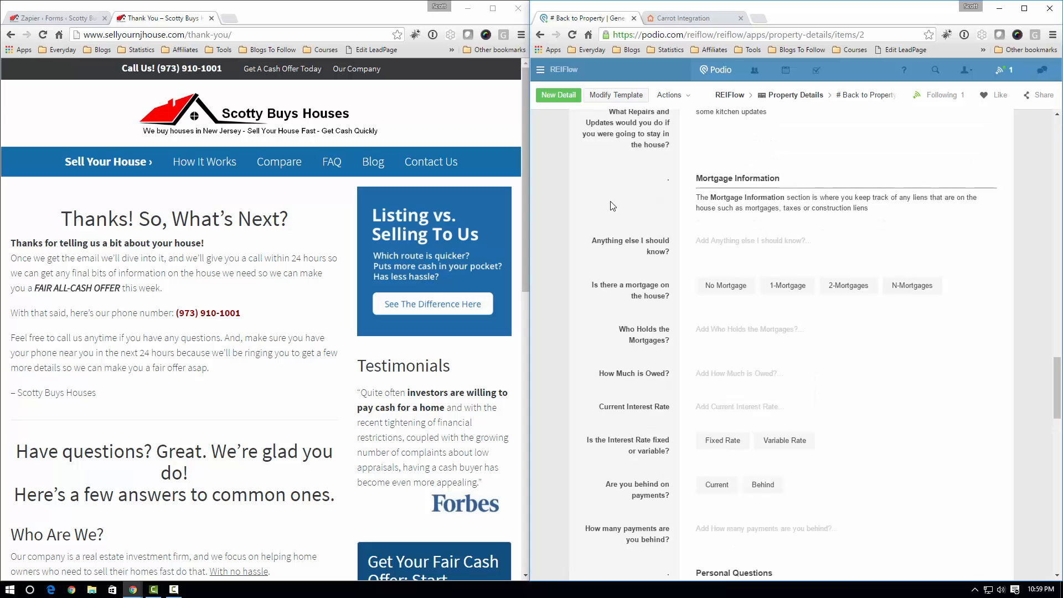
{"action": "scroll", "coordinate": [613, 206], "scroll_direction": "up", "scroll_amount": 15}
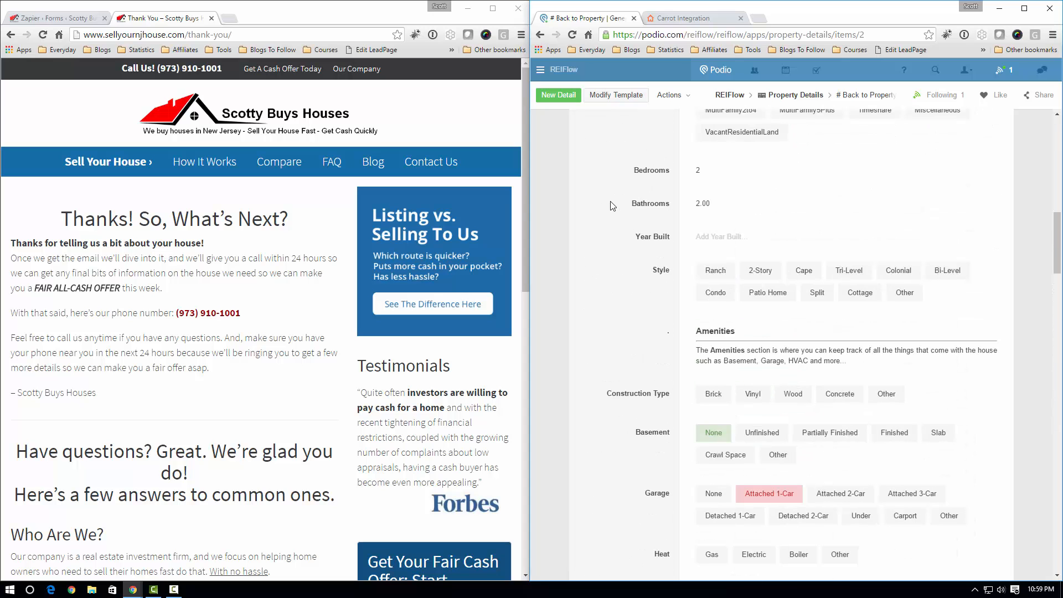
{"action": "scroll", "coordinate": [613, 206], "scroll_direction": "up", "scroll_amount": 2}
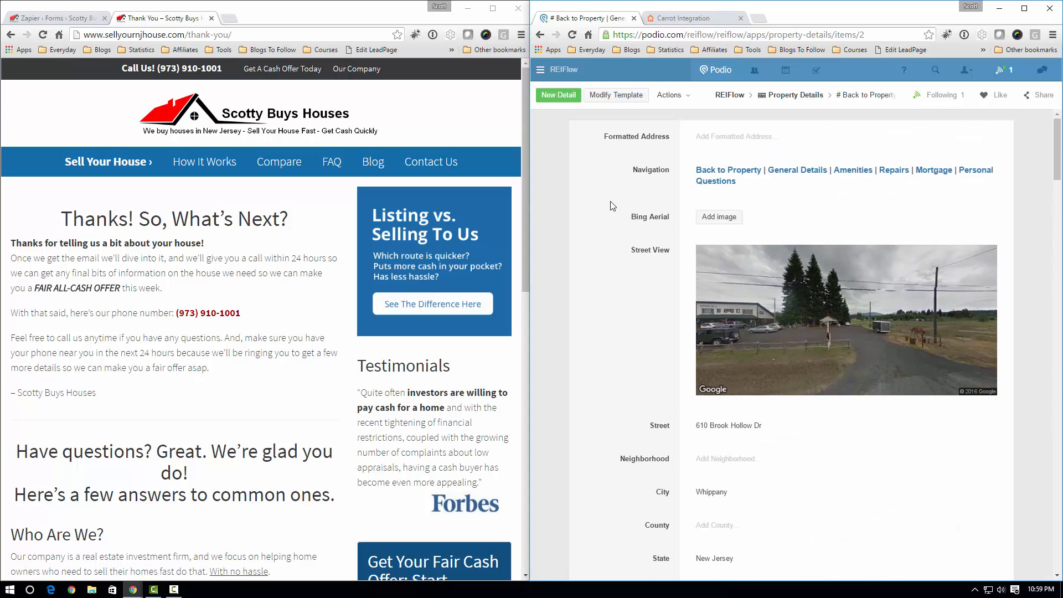
{"action": "key", "text": "F5"}
{"action": "left_click", "coordinate": [727, 172]}
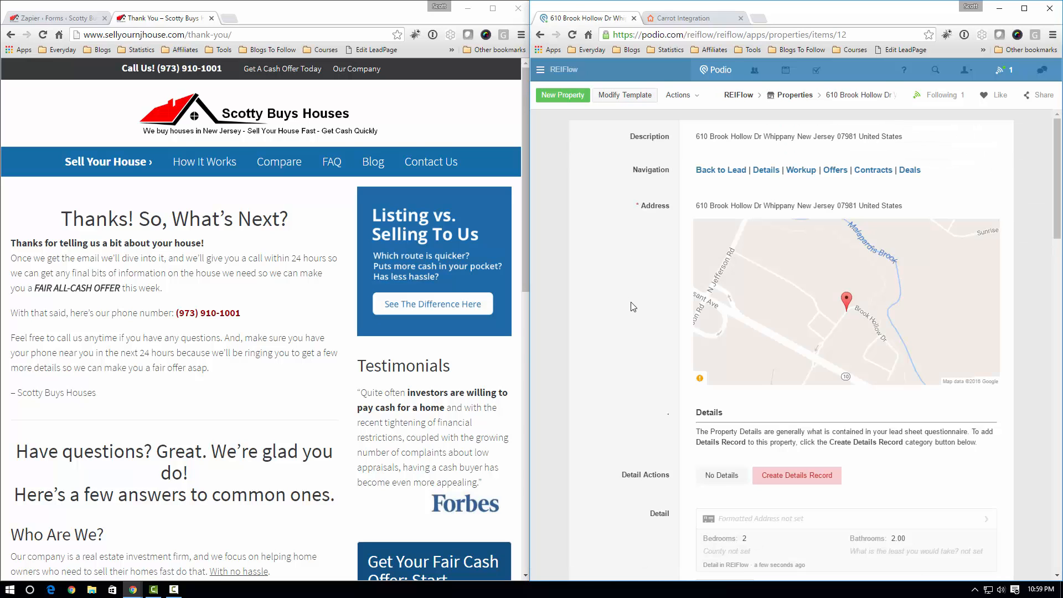
{"action": "left_click", "coordinate": [710, 173]}
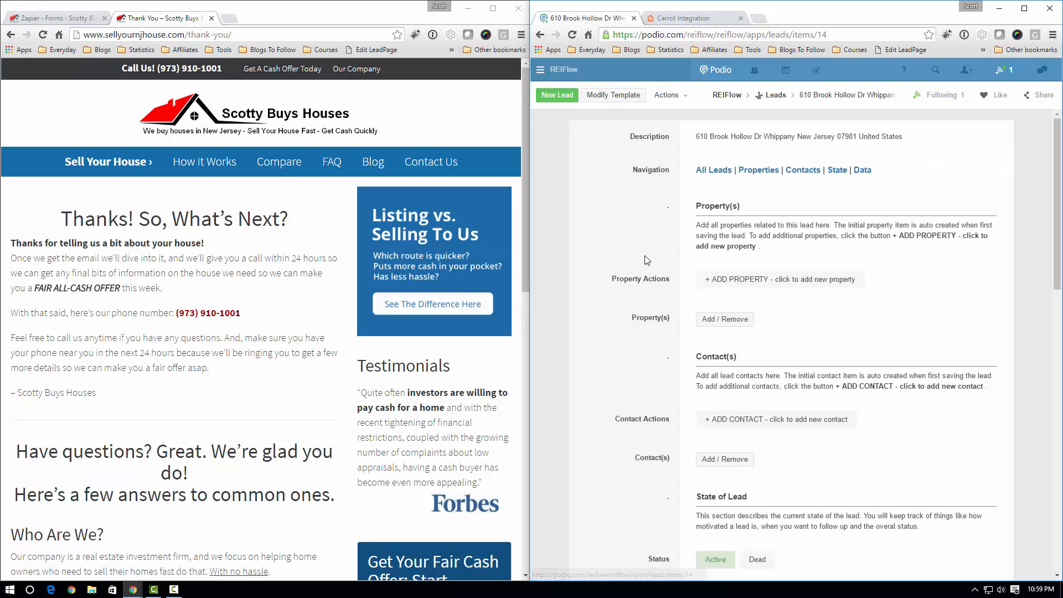
{"action": "scroll", "coordinate": [738, 287], "scroll_direction": "down", "scroll_amount": 5}
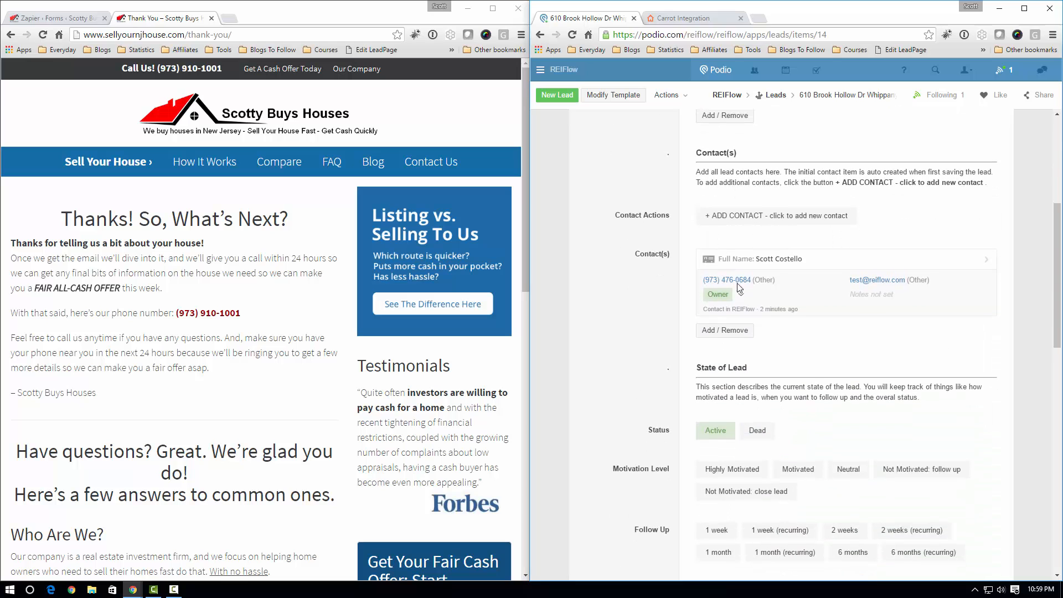
- Open the lead's Owner contact record and review its email and phone fields
{"action": "left_click", "coordinate": [799, 261]}
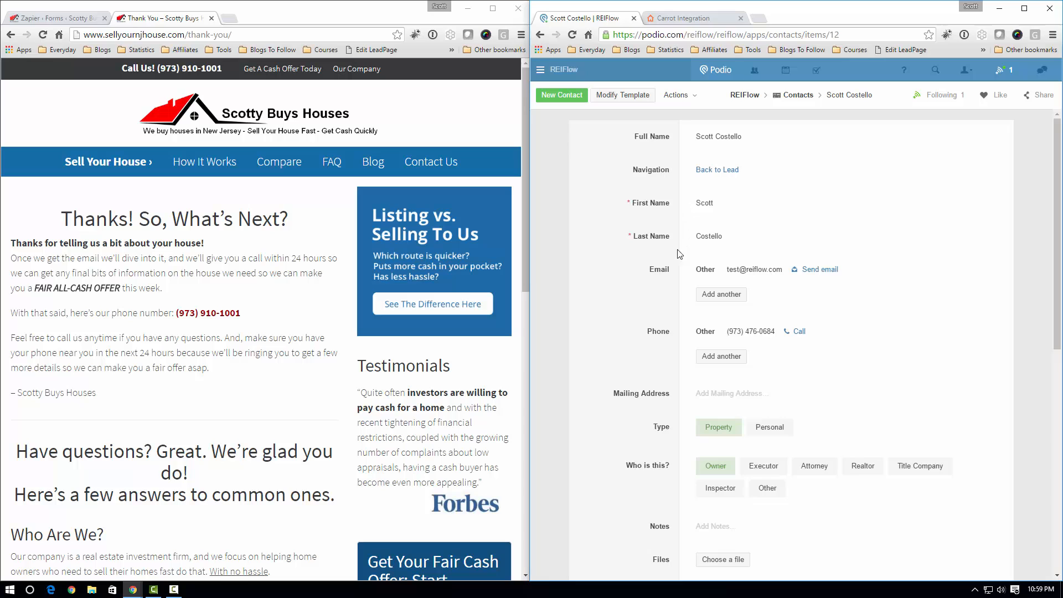
{"action": "scroll", "coordinate": [637, 266], "scroll_direction": "down", "scroll_amount": 2}
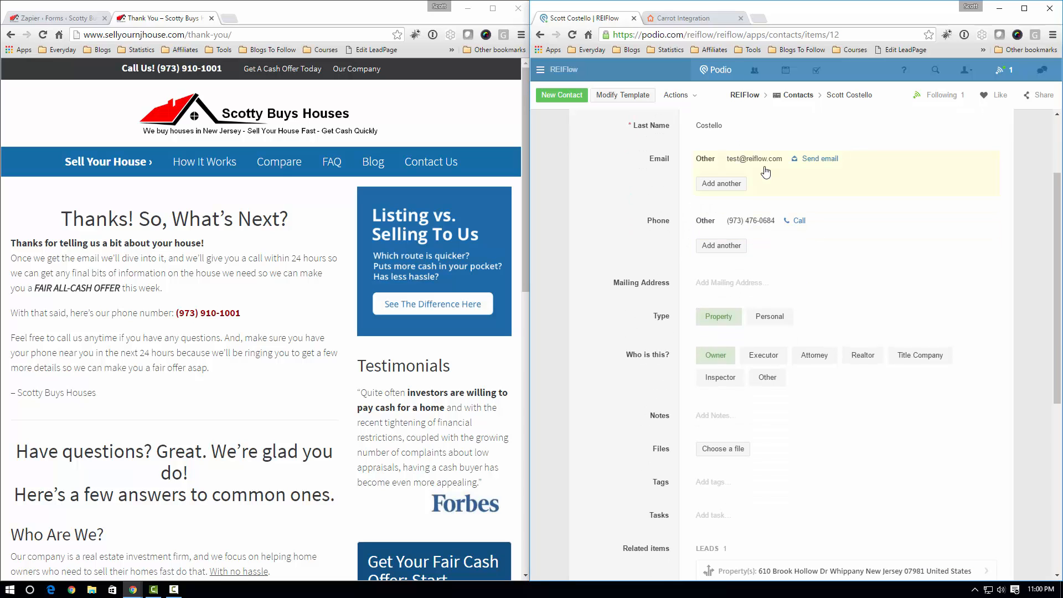
{"action": "scroll", "coordinate": [704, 226], "scroll_direction": "down", "scroll_amount": 2}
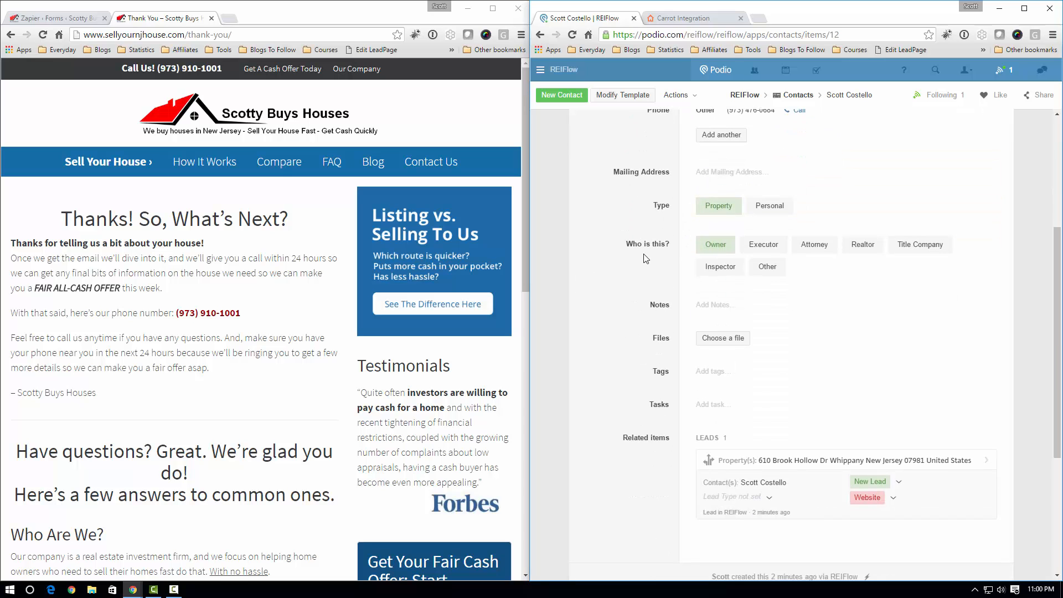
{"action": "scroll", "coordinate": [625, 277], "scroll_direction": "up", "scroll_amount": 4}
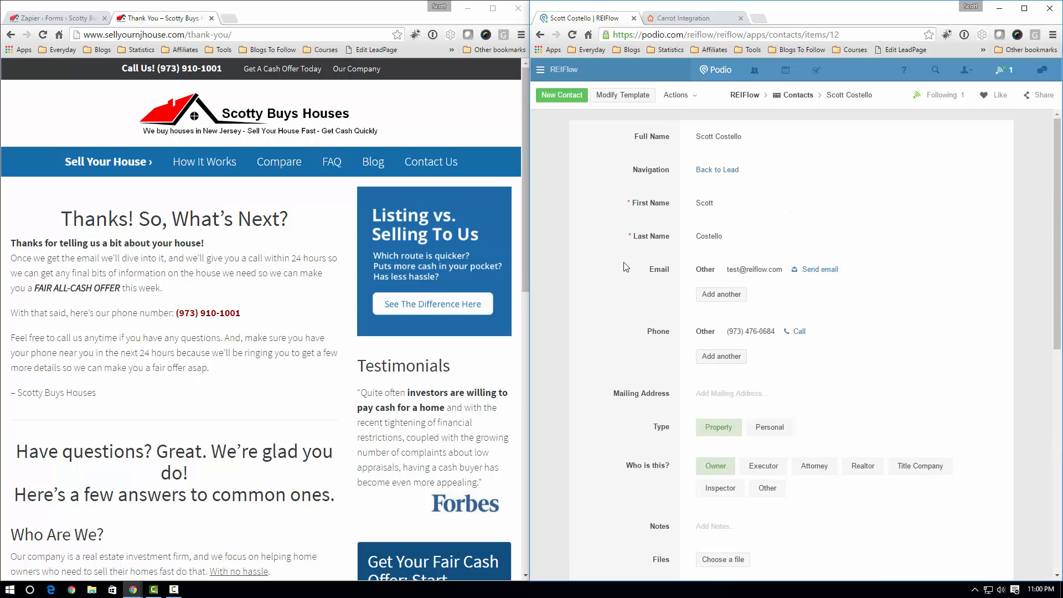